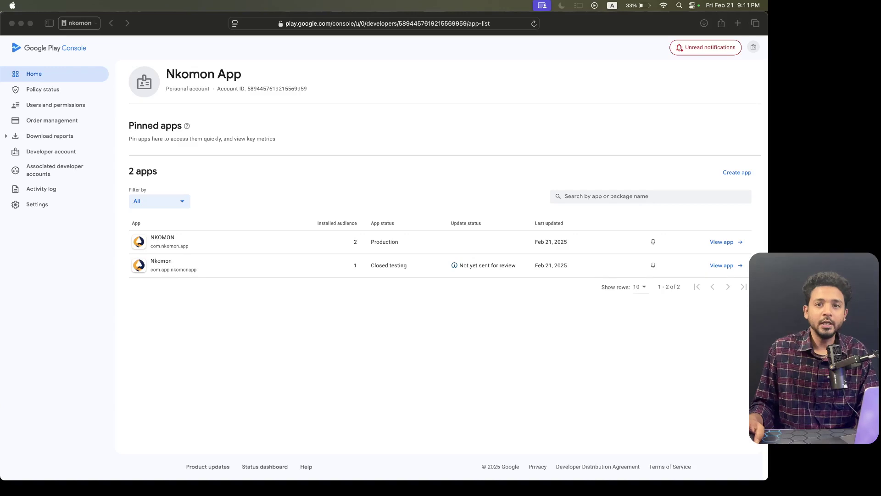
Open the NKOMON app from the app list and expand the Test and release section
click(739, 355)
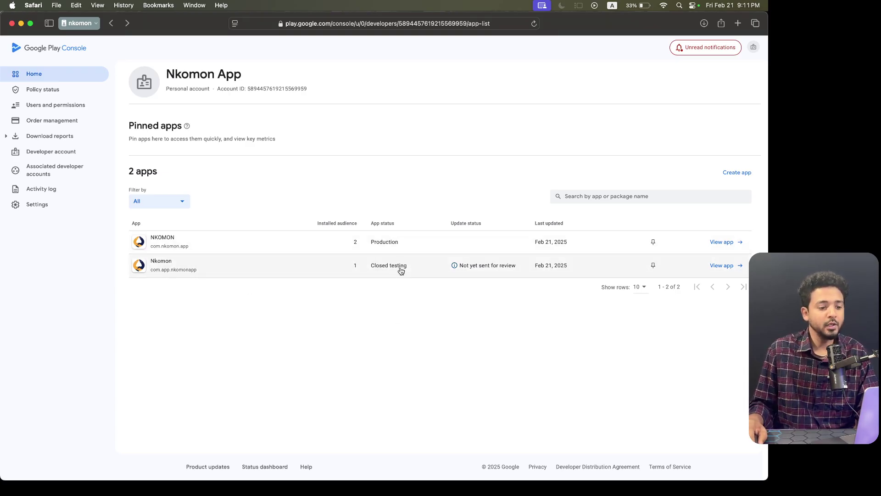
click(322, 248)
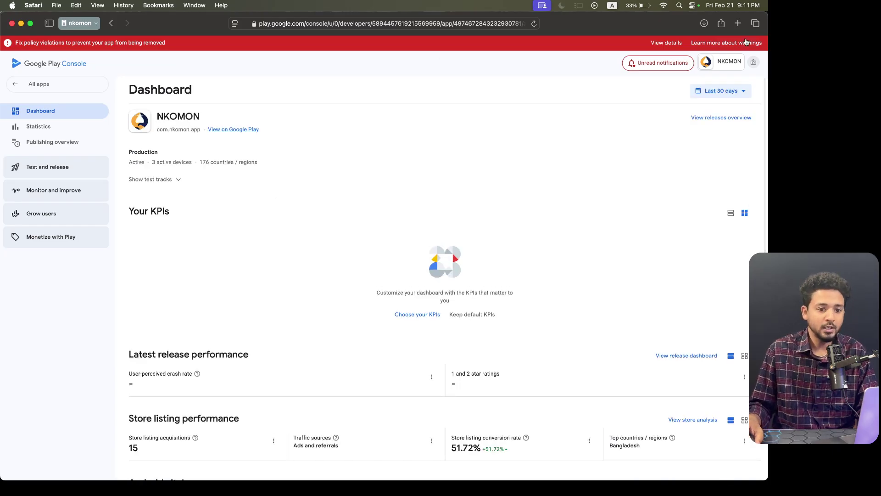
scroll(317, 198, down, 2)
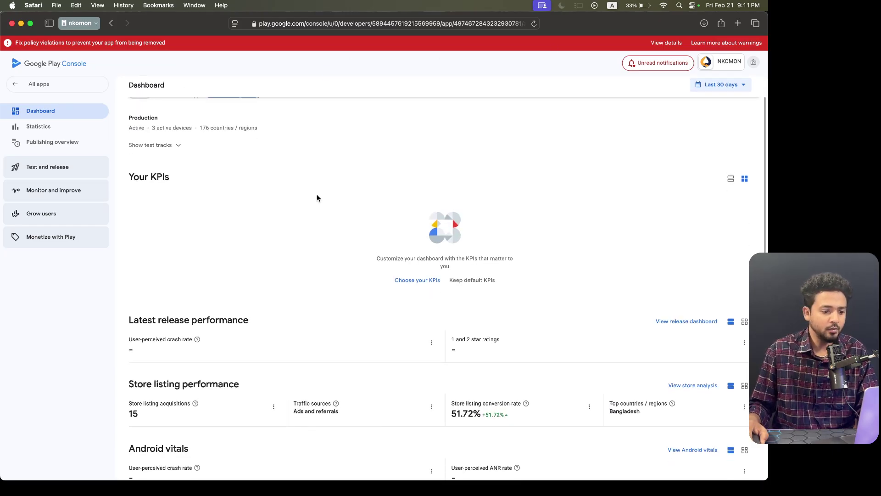
scroll(317, 197, up, 2)
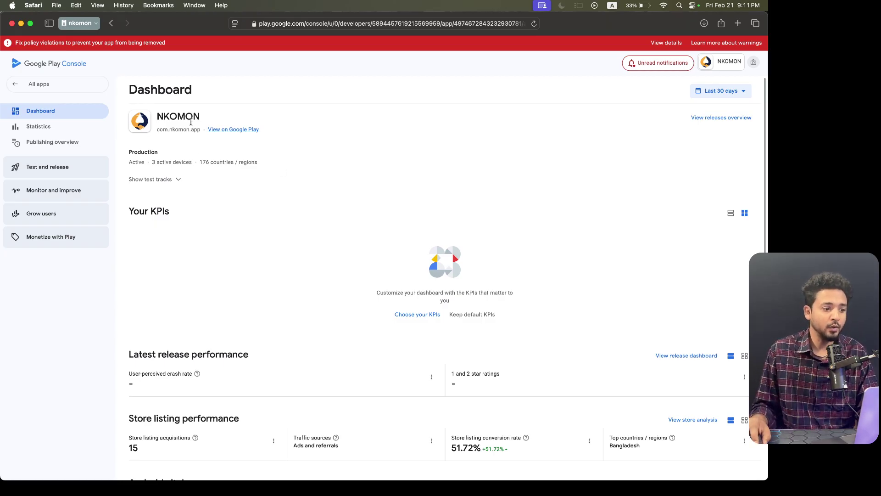
click(66, 171)
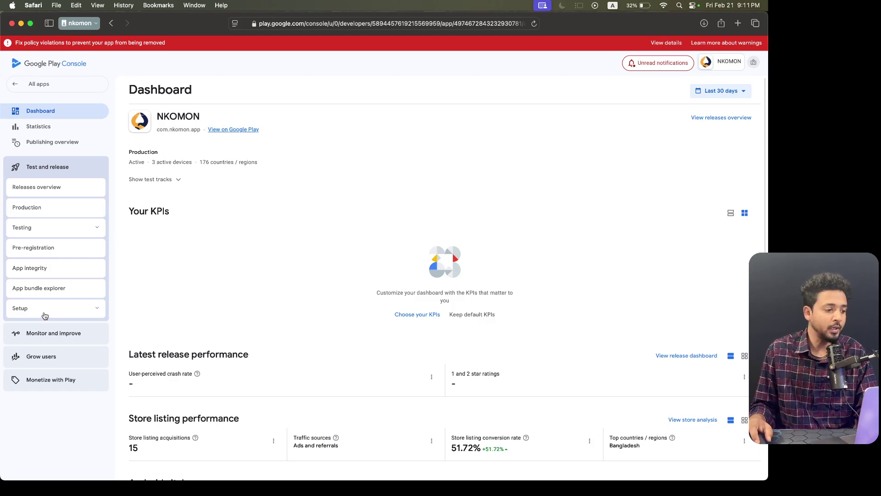
Review the seven versions in App bundle explorer, noting the newest is code 23, name 21.1.1
click(50, 290)
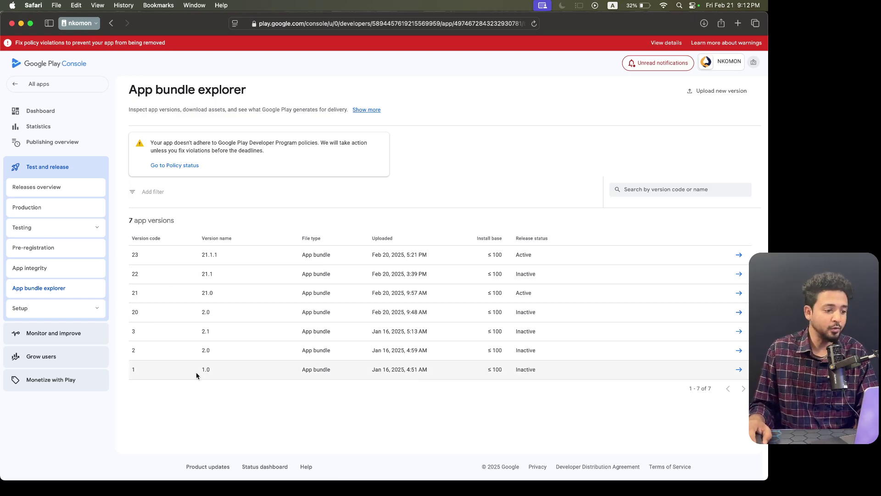
drag(202, 387, 184, 248)
click(282, 207)
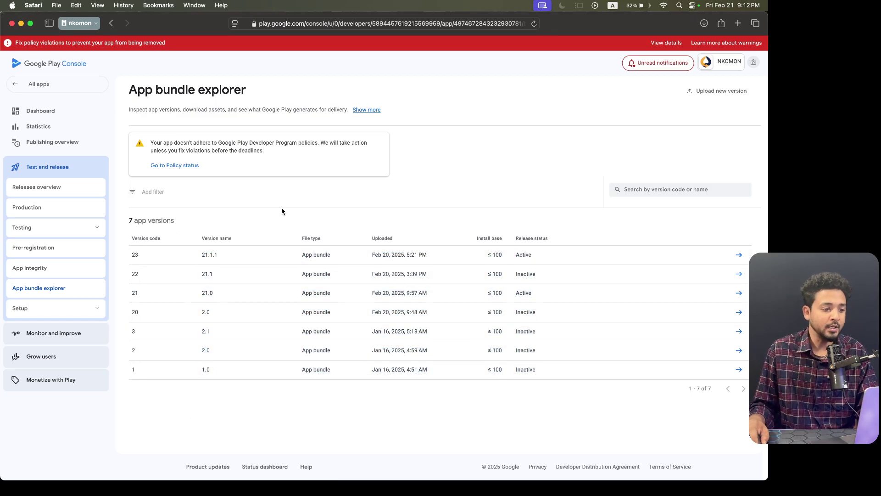
drag(131, 256, 139, 255)
click(135, 255)
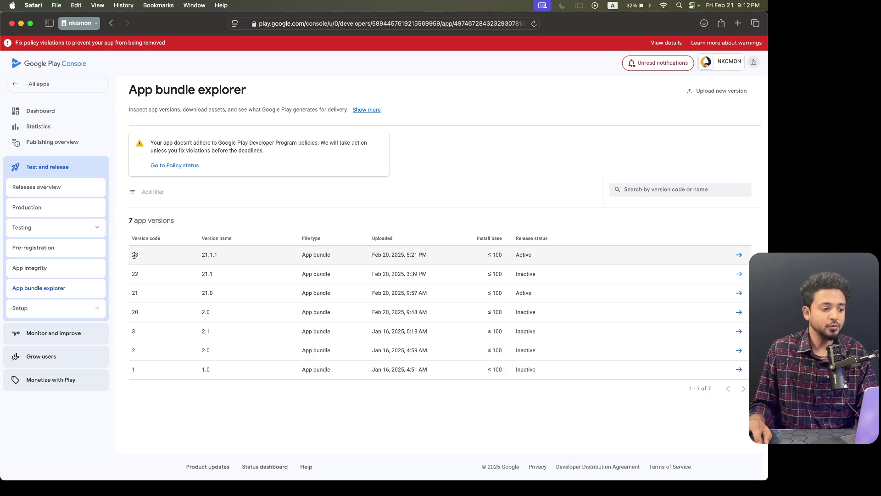
drag(202, 255, 218, 255)
click(221, 258)
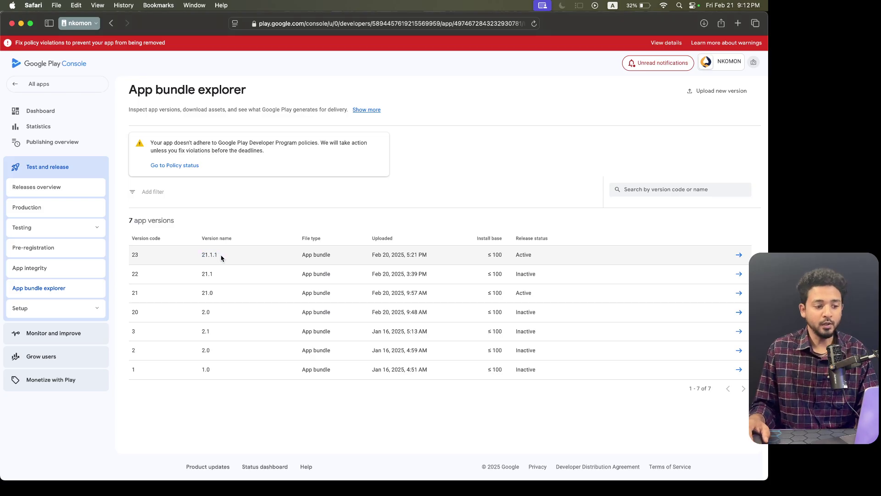
drag(303, 255, 428, 256)
click(406, 254)
click(379, 258)
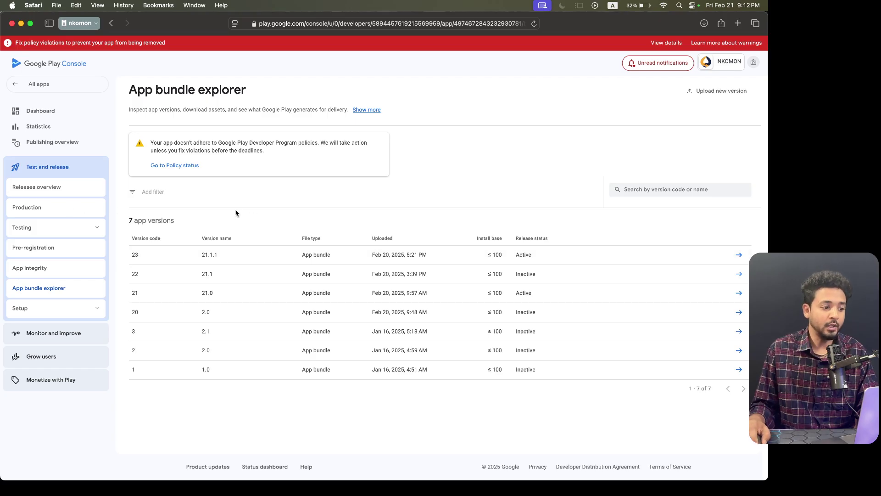
Create a new release on the Production track
click(50, 213)
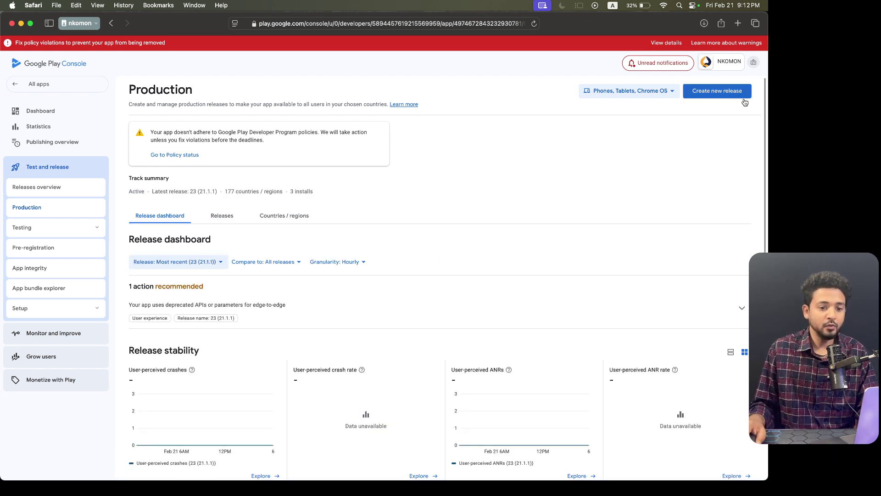
click(712, 92)
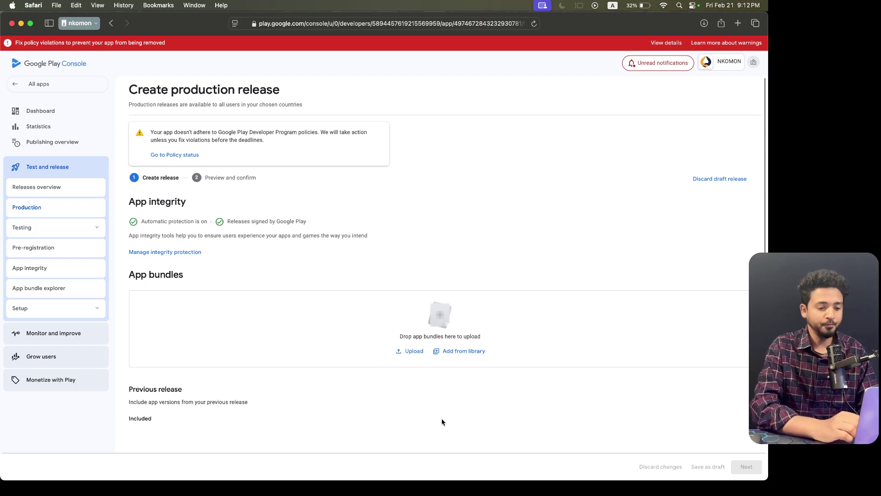
key(super+space)
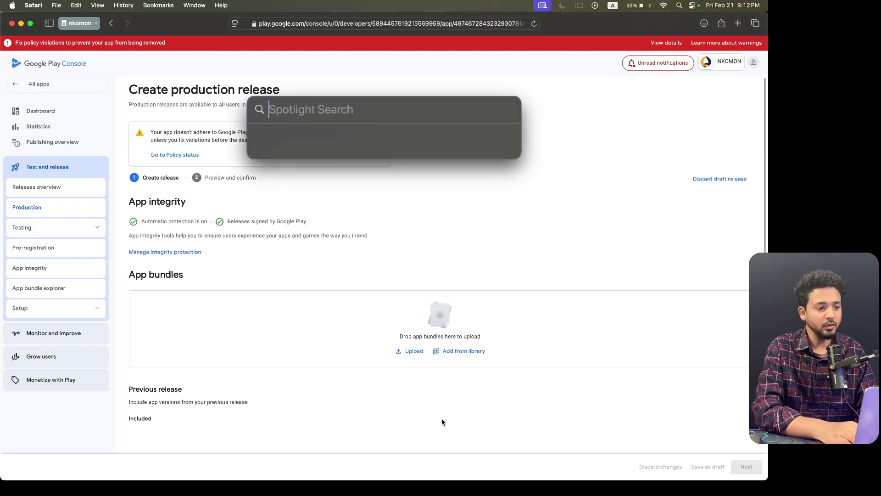
Launch Android Studio from Spotlight search
text(an)
key(BackSpace)
key(BackSpace)
text(androi)
key(Return)
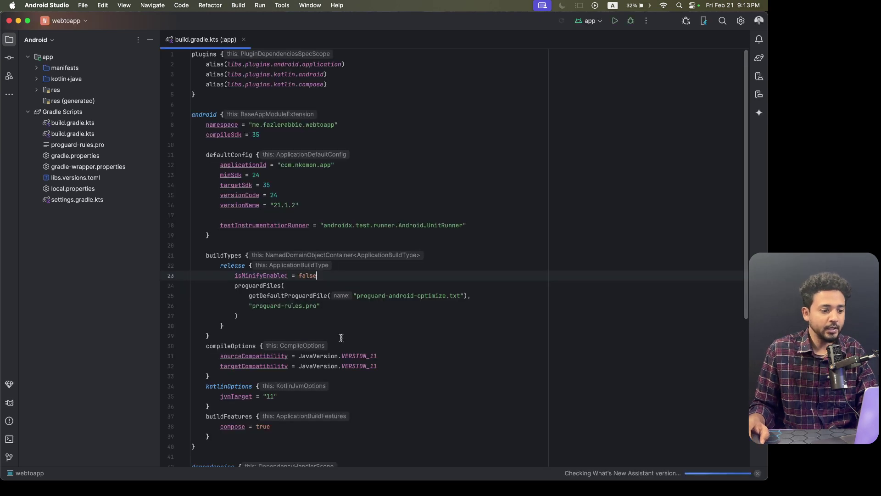
Confirm build.gradle.kts has versionCode 24 and versionName 21.1.2, then return to Play Console
scroll(413, 206, down, 4)
scroll(478, 137, up, 4)
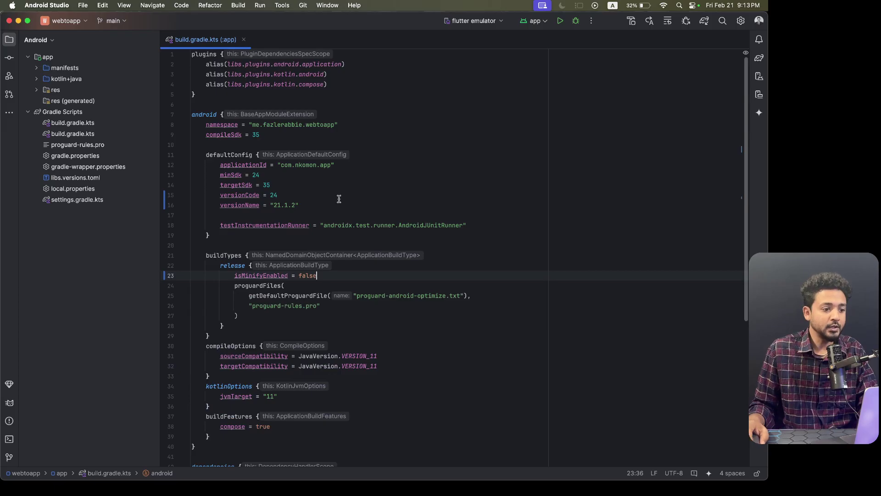
click(298, 195)
drag(274, 205, 299, 205)
click(277, 196)
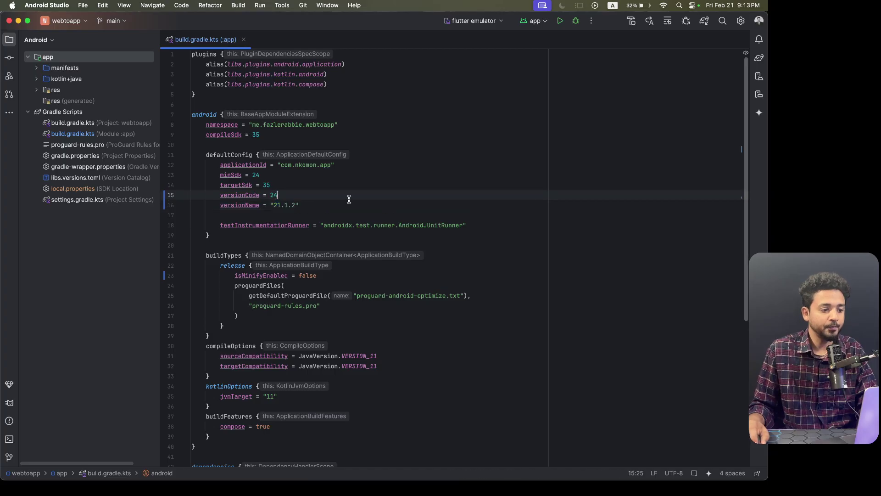
key(ctrl+Up)
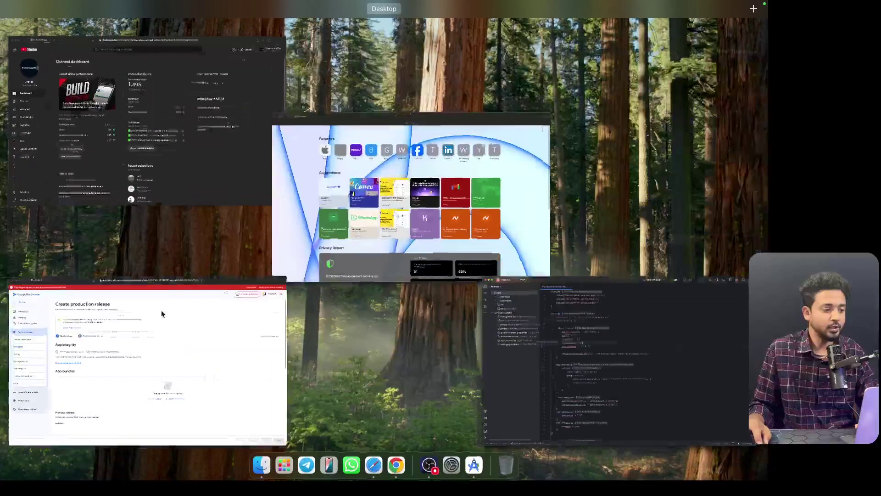
click(184, 346)
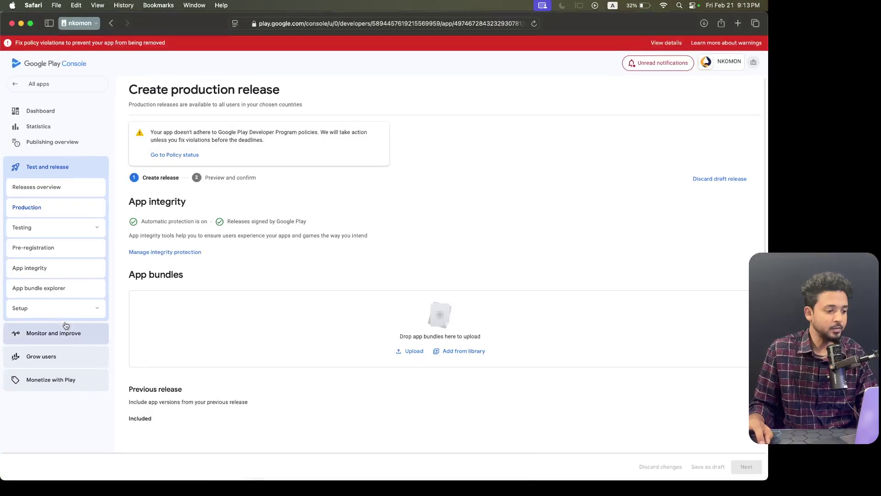
Reopen App bundle explorer and confirm the top row is version code 23, name 21.1.1
click(34, 290)
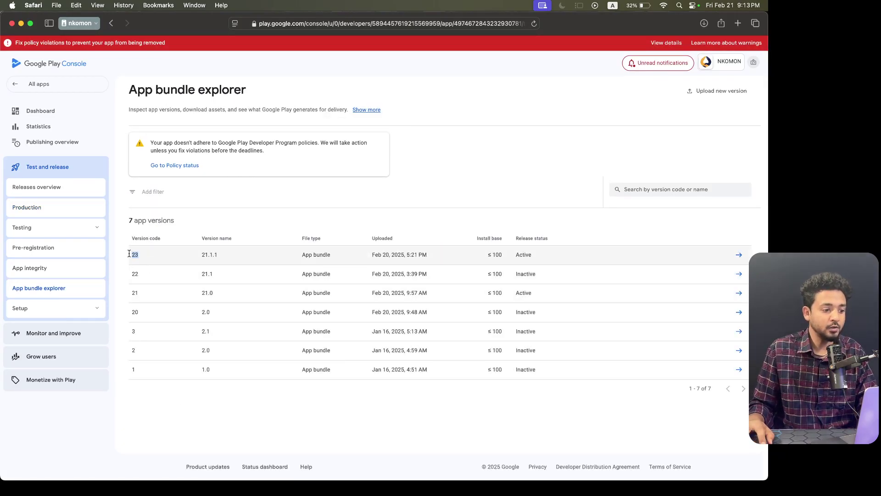
click(166, 256)
drag(202, 256, 215, 256)
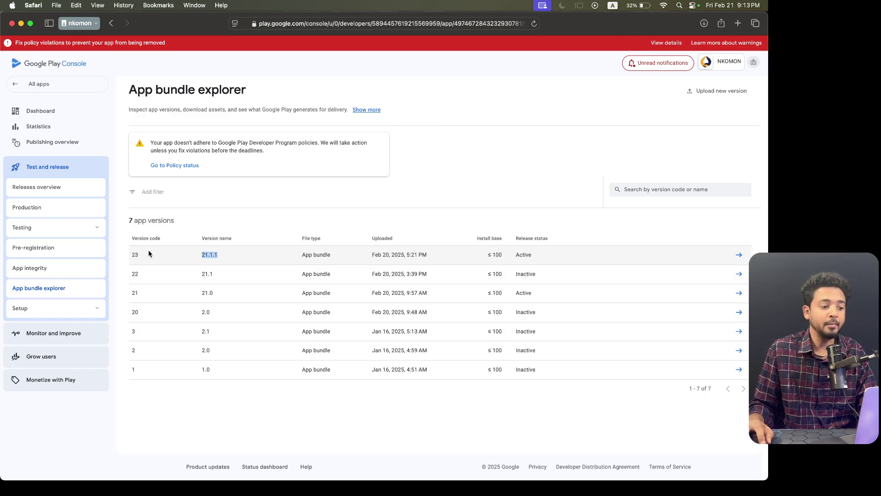
key(ctrl+Up)
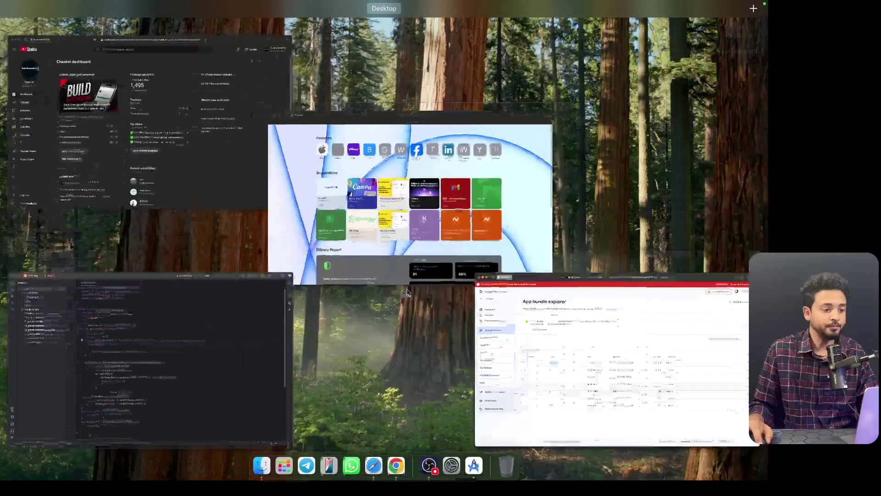
Back in Android Studio, retype the versionCode value in build.gradle.kts and review versionName 21.1.2
click(198, 344)
double_click(274, 195)
text(22)
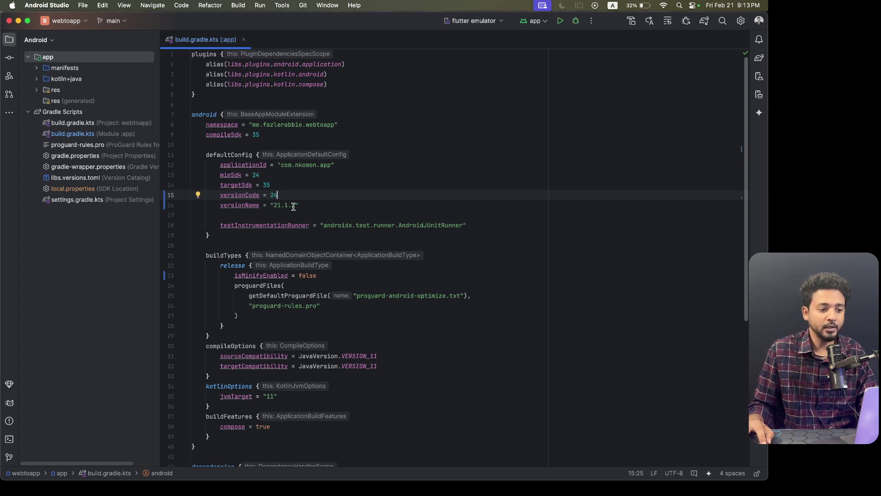
click(294, 206)
click(342, 214)
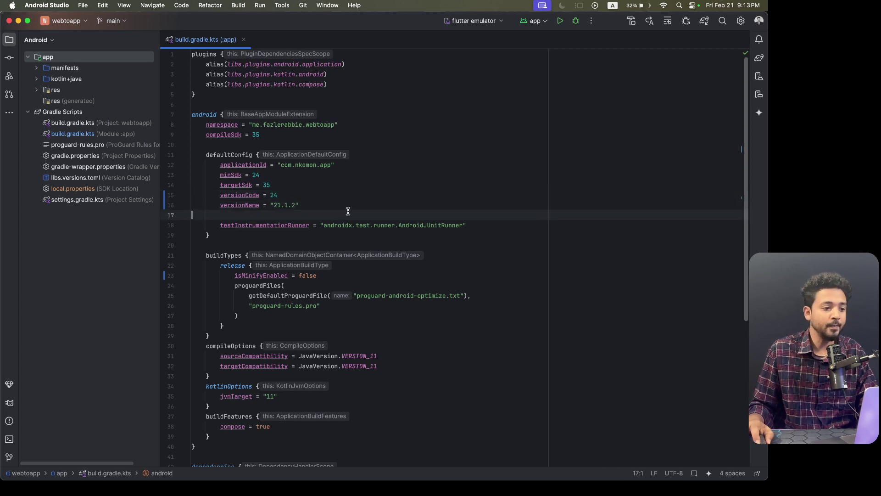
click(239, 5)
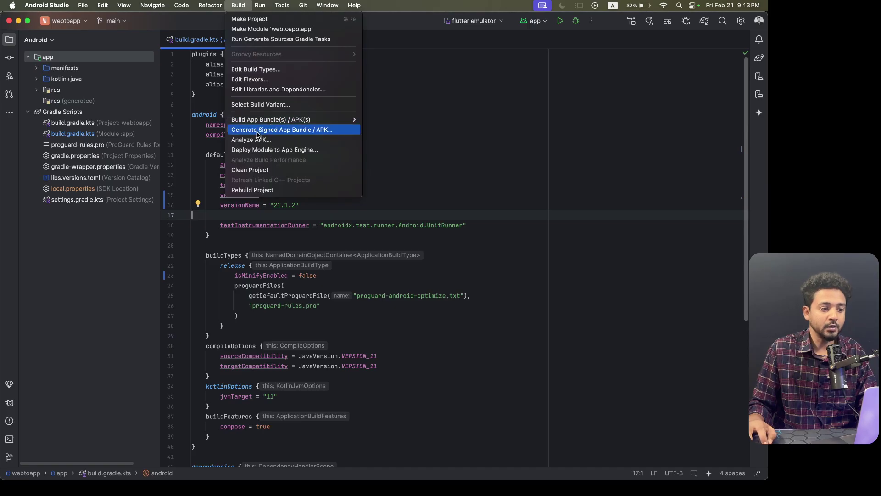
Generate a signed Android App Bundle for the release build variant using the existing key store
click(306, 129)
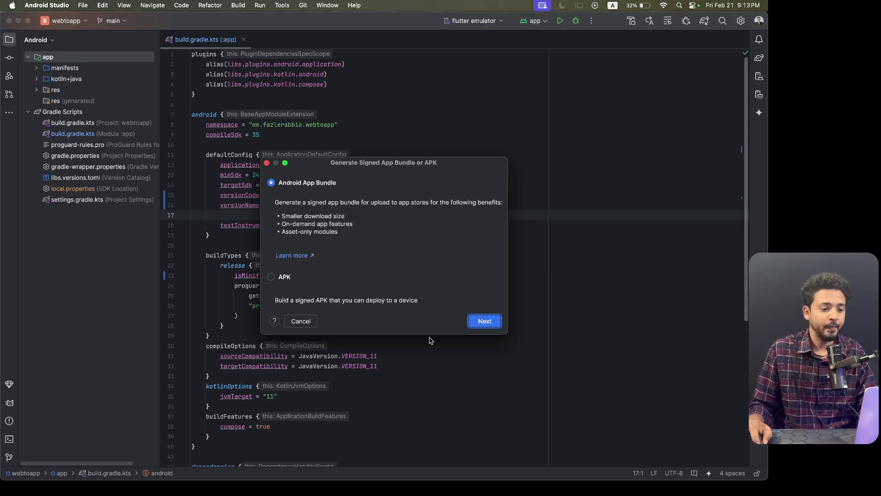
click(487, 327)
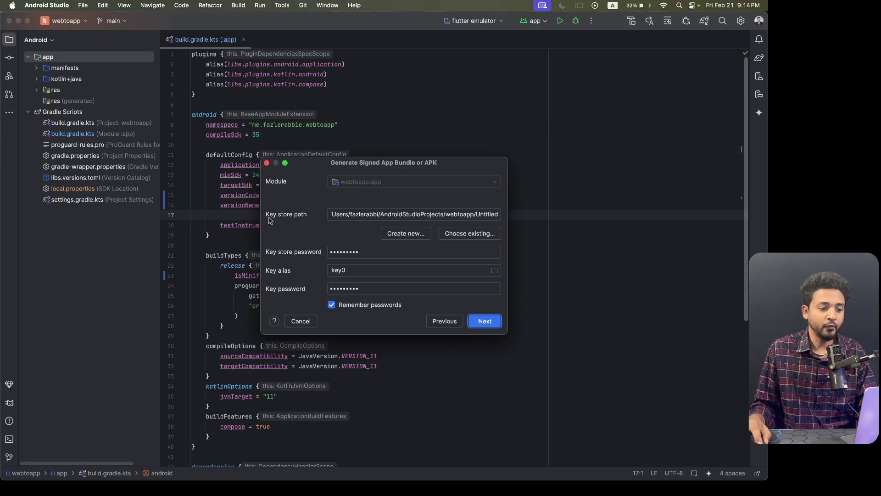
click(489, 323)
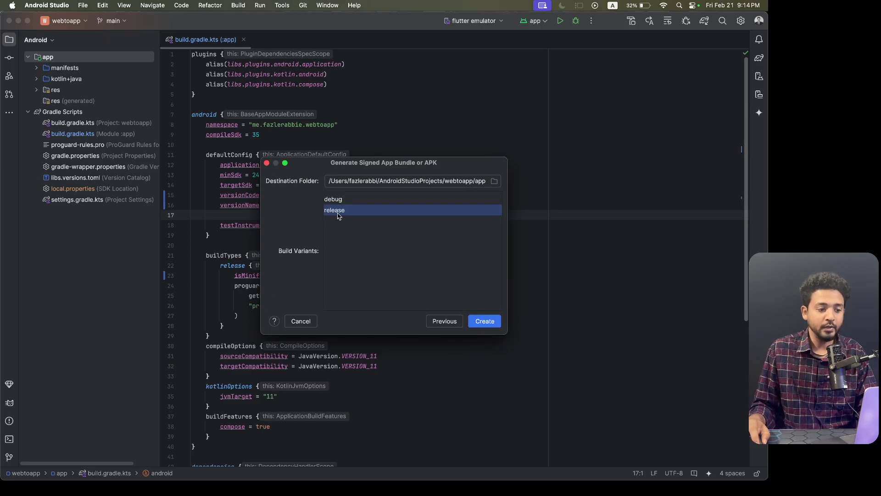
click(344, 200)
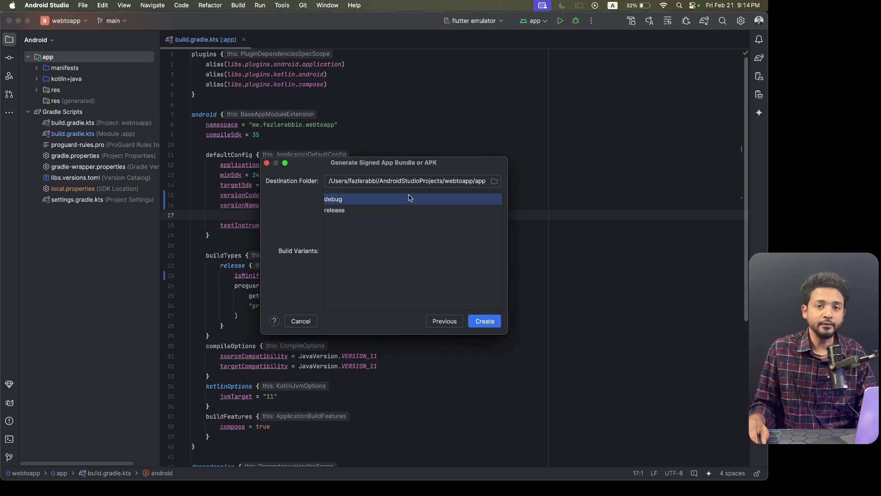
click(349, 211)
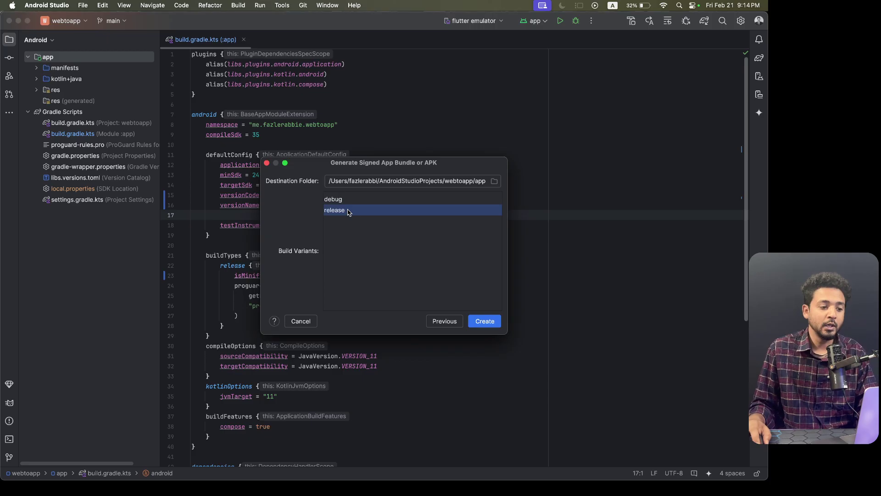
click(342, 201)
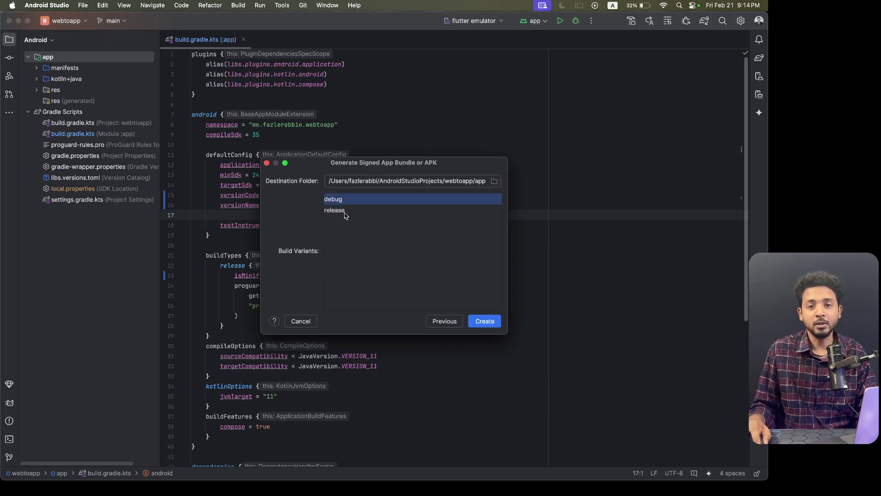
click(346, 215)
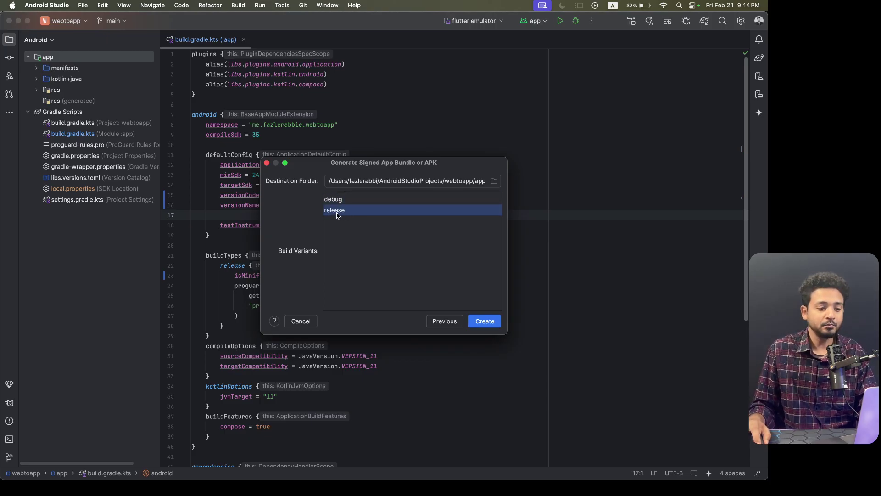
click(484, 321)
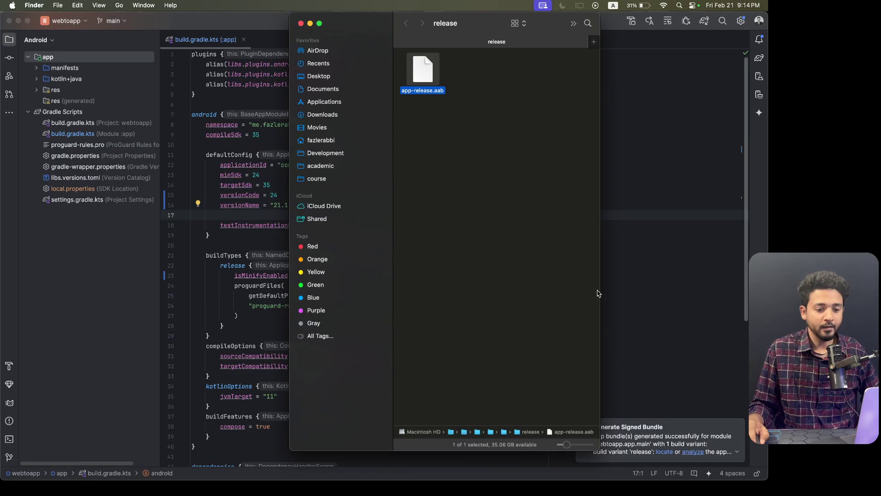
Widen the Finder window to show app-release.aab's full path, then return to Play Console
drag(599, 292, 768, 294)
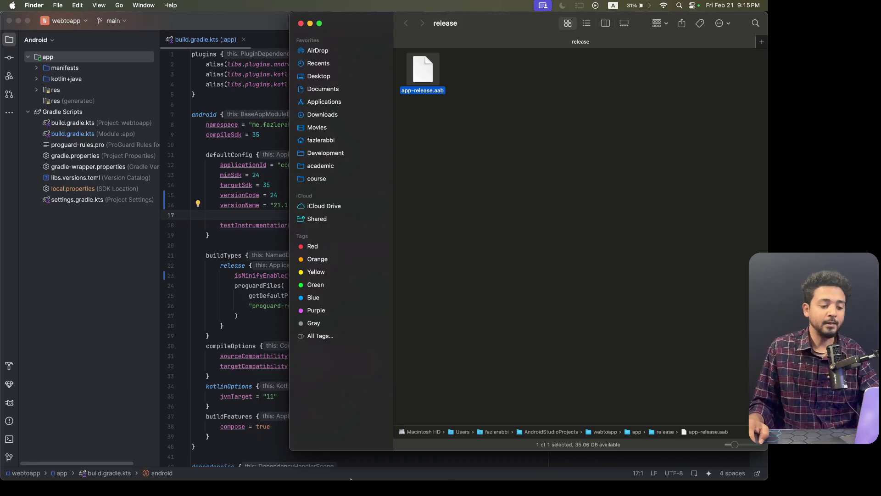
key(ctrl+Up)
click(208, 368)
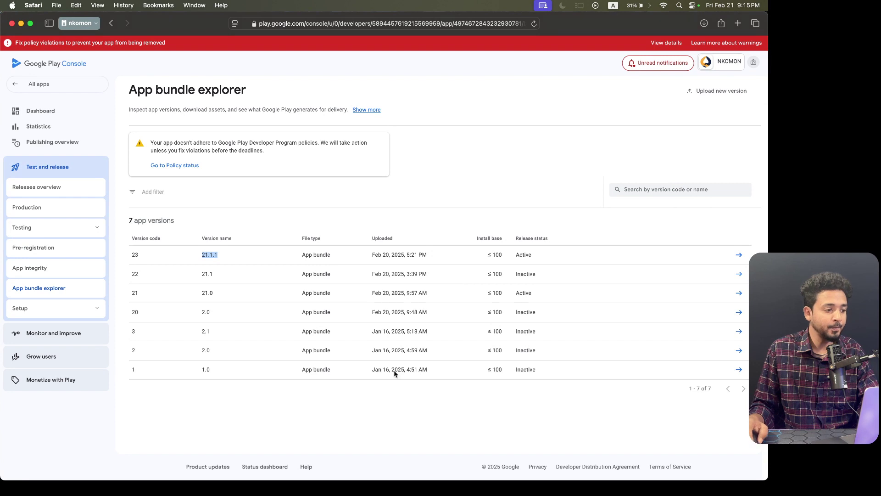
Edit the Untitled draft release from the Production track's Releases list
click(55, 209)
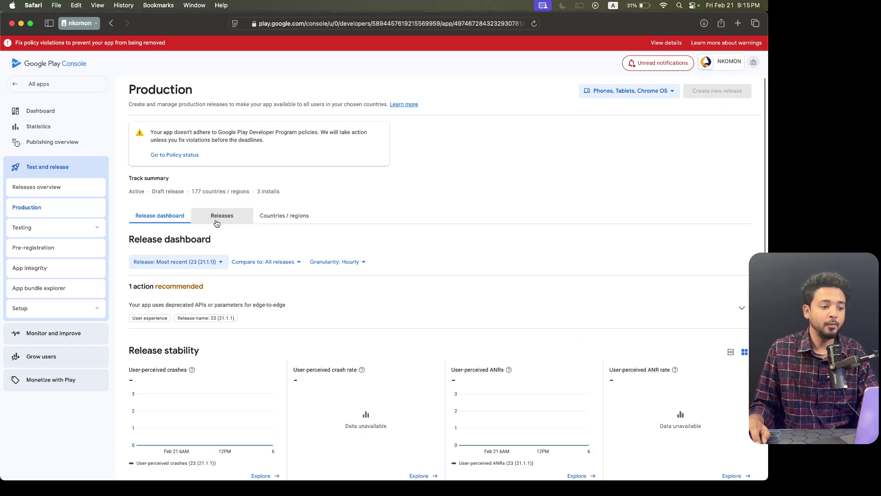
mouse_move(739, 96)
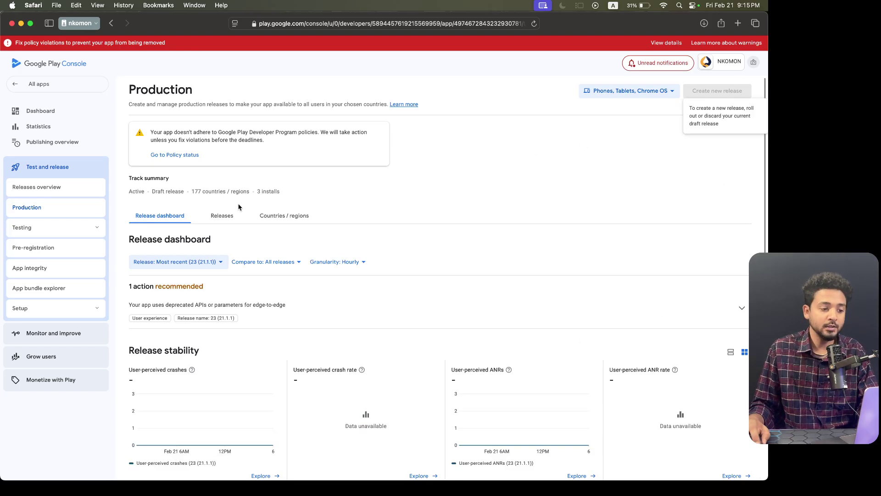
click(216, 215)
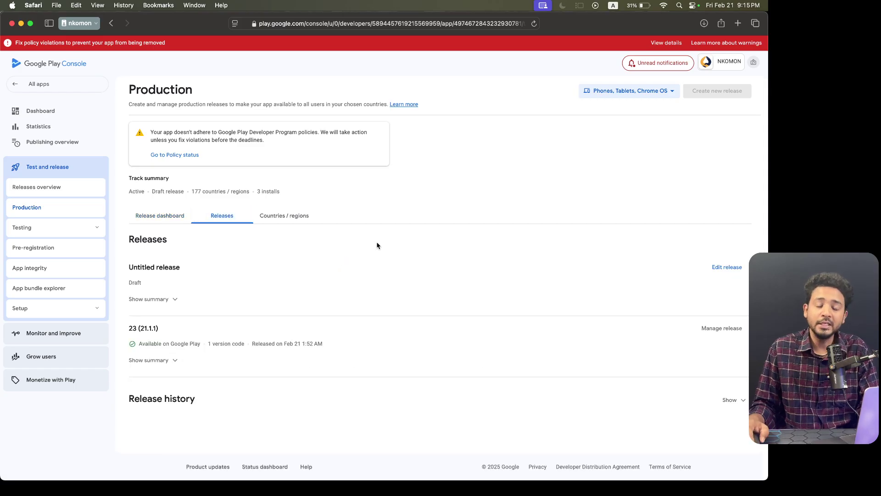
click(159, 219)
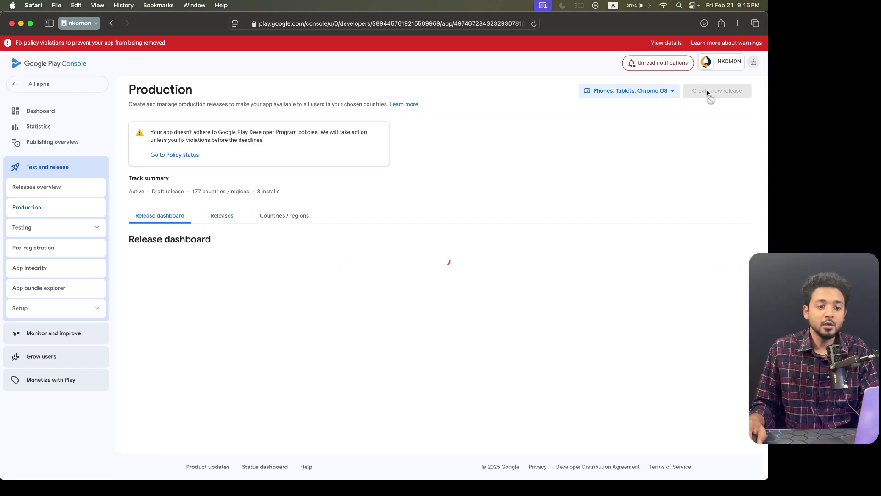
mouse_move(700, 94)
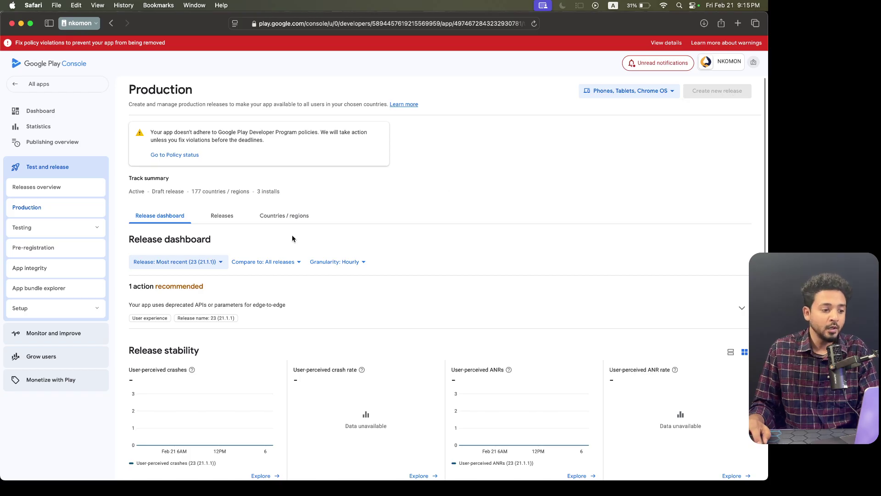
click(220, 220)
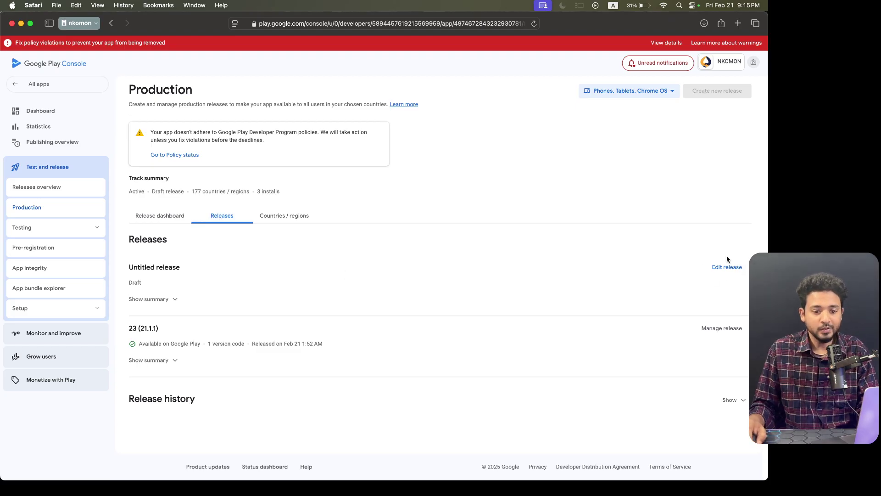
click(717, 269)
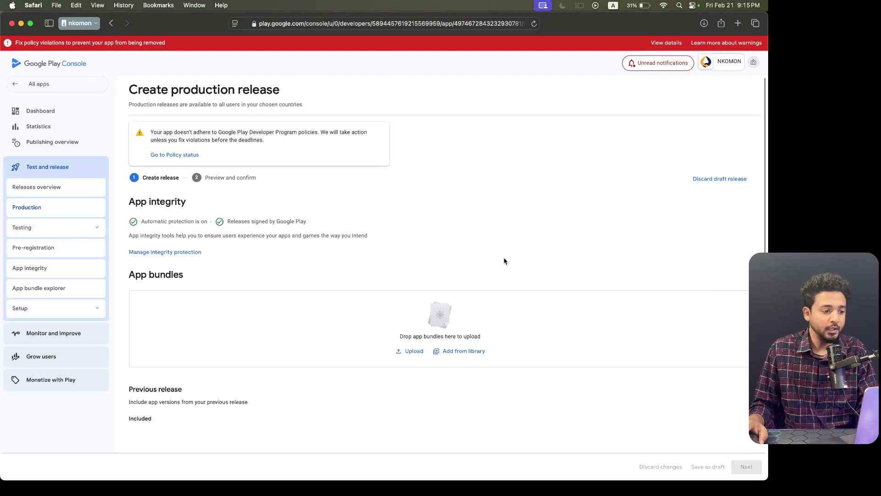
Cancel the Upload file picker and bring up the Finder folder containing app-release.aab
click(414, 353)
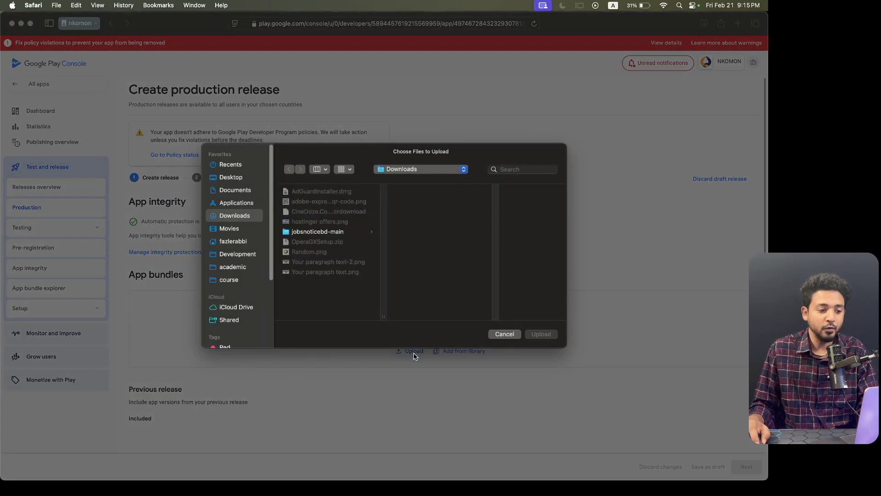
click(503, 334)
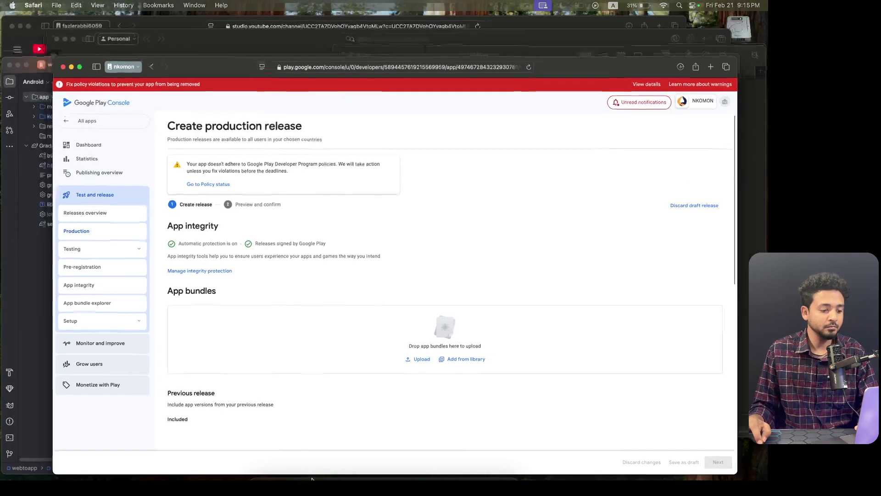
mouse_move(303, 477)
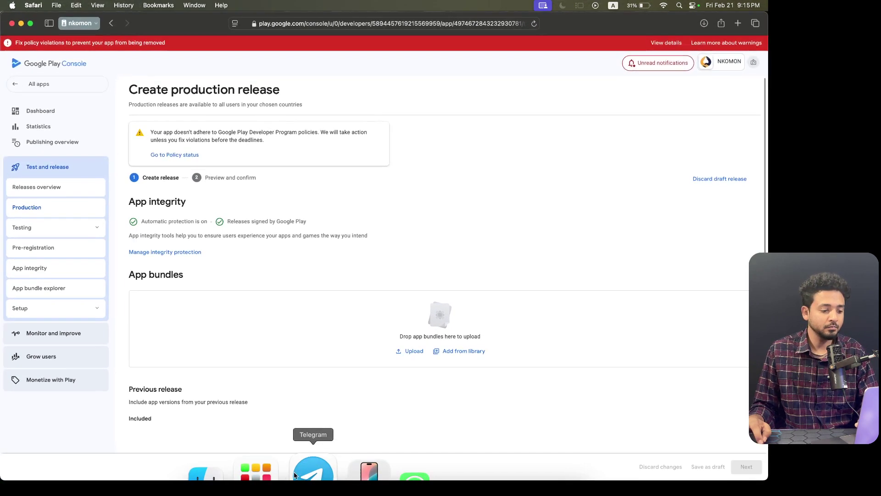
click(216, 473)
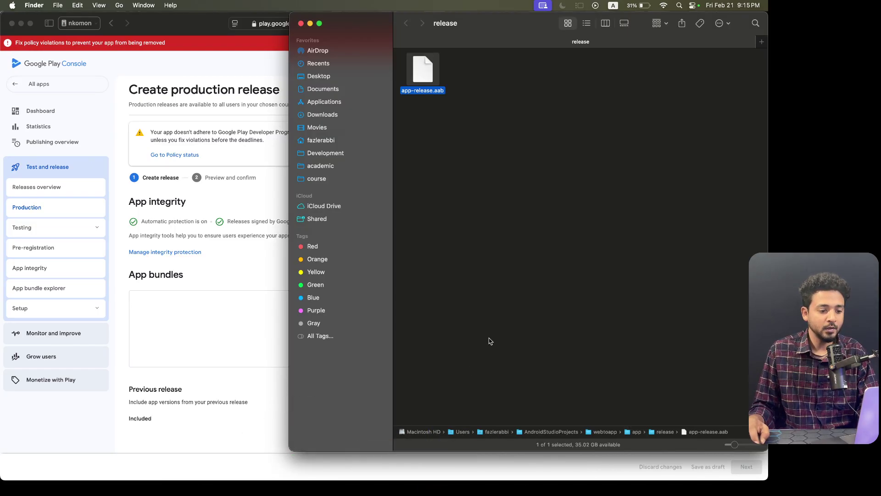
Upload app-release.aab (version 24, 21.1.2) to the draft production release and continue to preview
drag(424, 81, 213, 319)
click(240, 269)
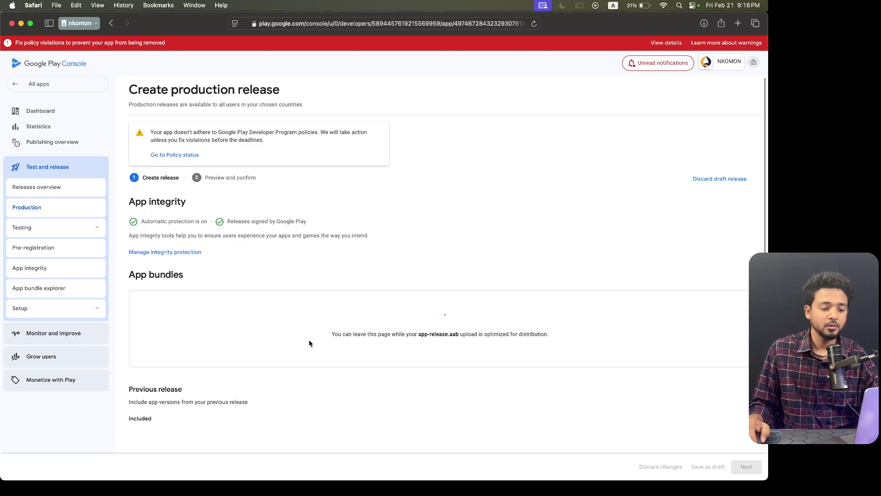
drag(419, 334, 469, 337)
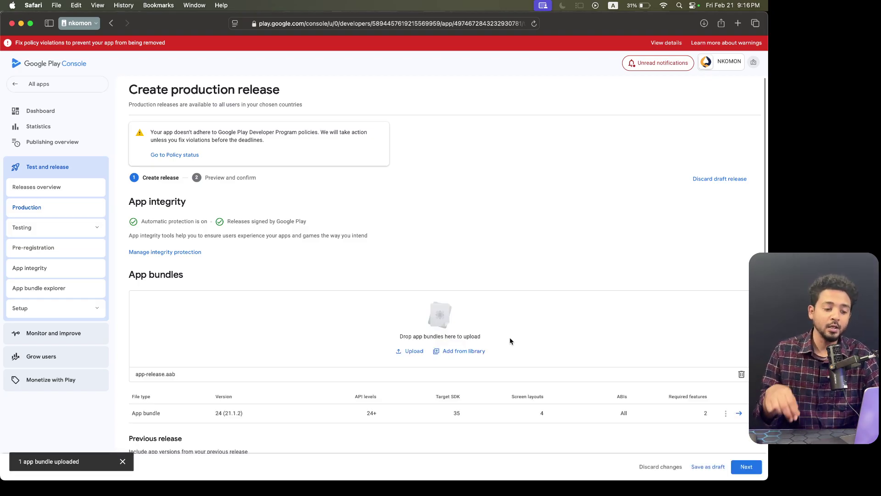
scroll(342, 267, down, 1)
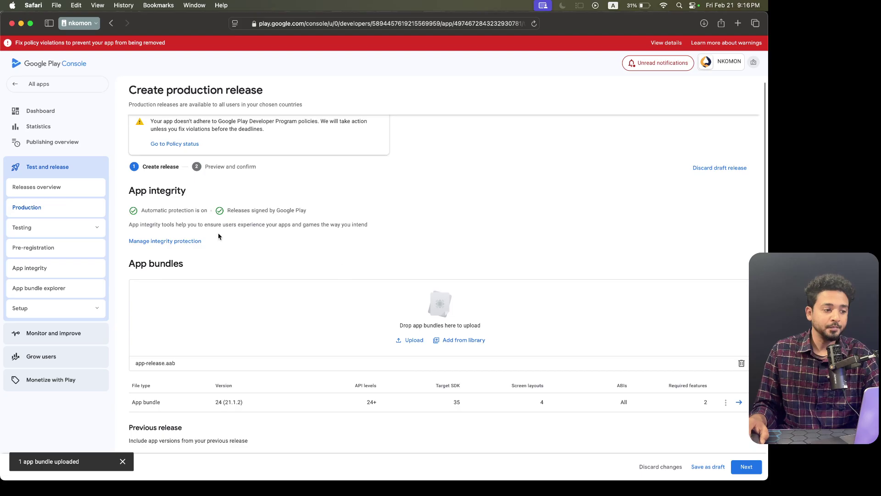
scroll(651, 413, down, 1)
click(746, 467)
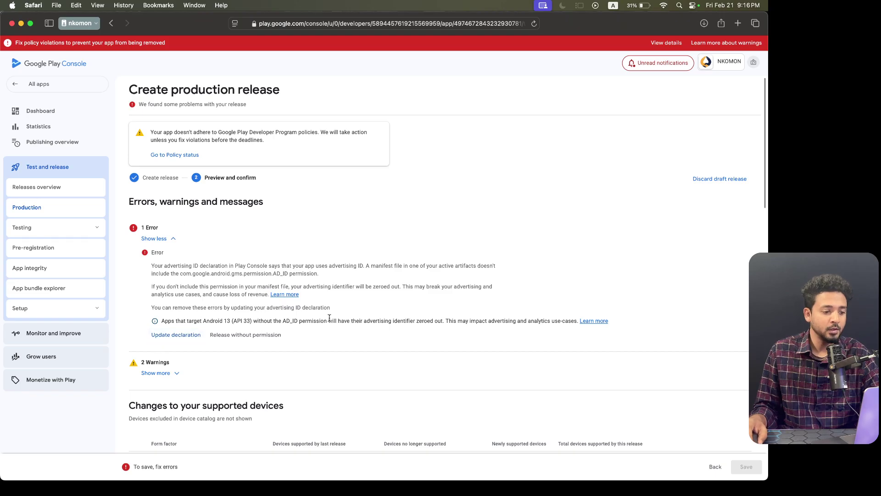
Open the advertising ID declaration, answer No, and save it
click(164, 339)
scroll(164, 341, down, 3)
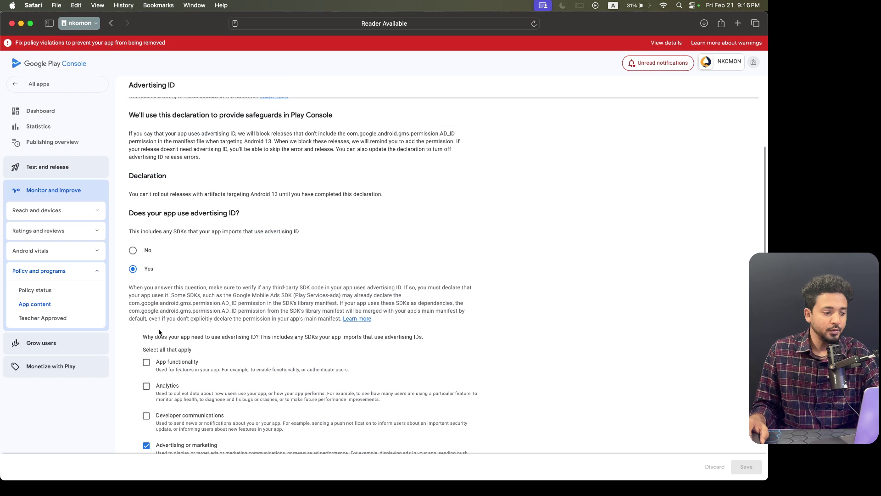
click(130, 251)
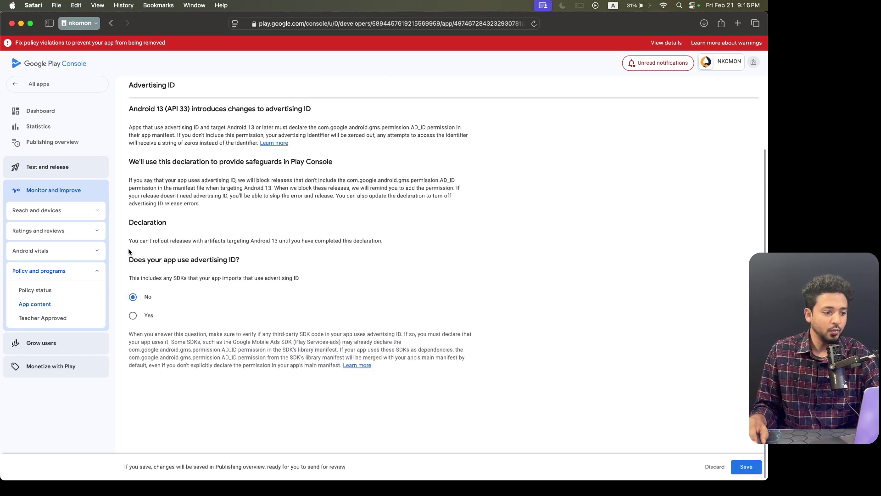
click(752, 469)
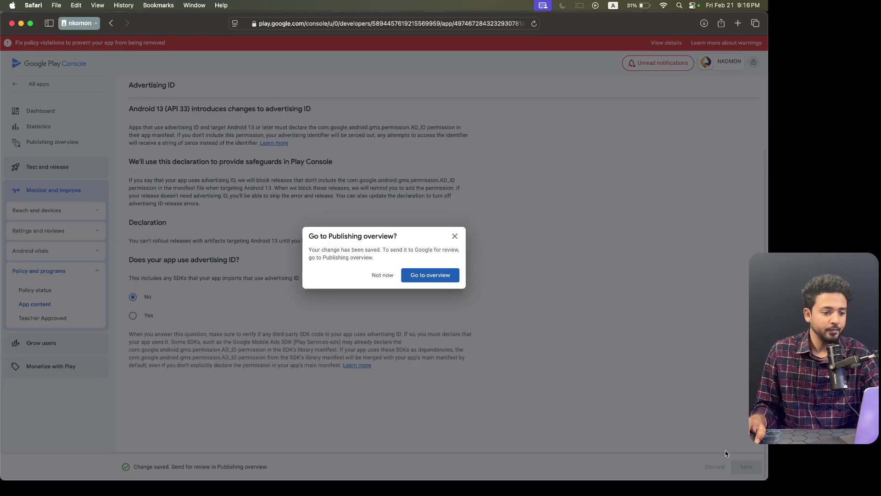
click(385, 276)
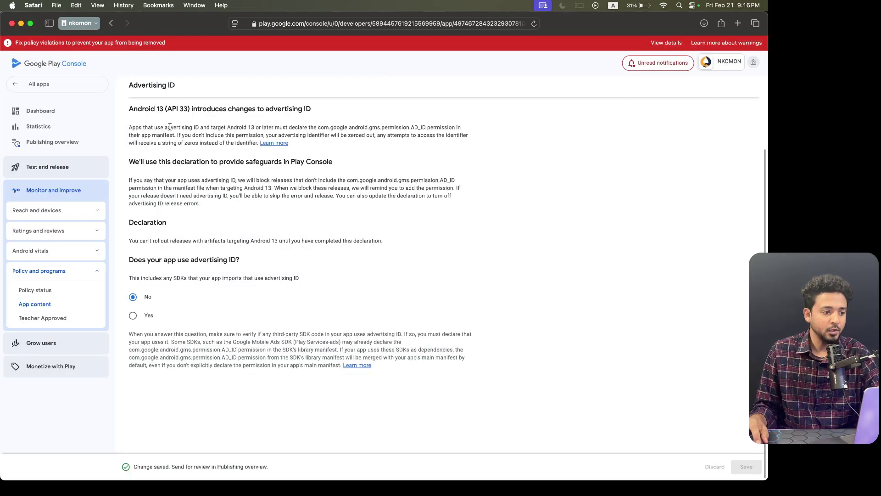
Change the answer to Yes, tick Advertising or marketing, and save the declaration
scroll(148, 120, up, 3)
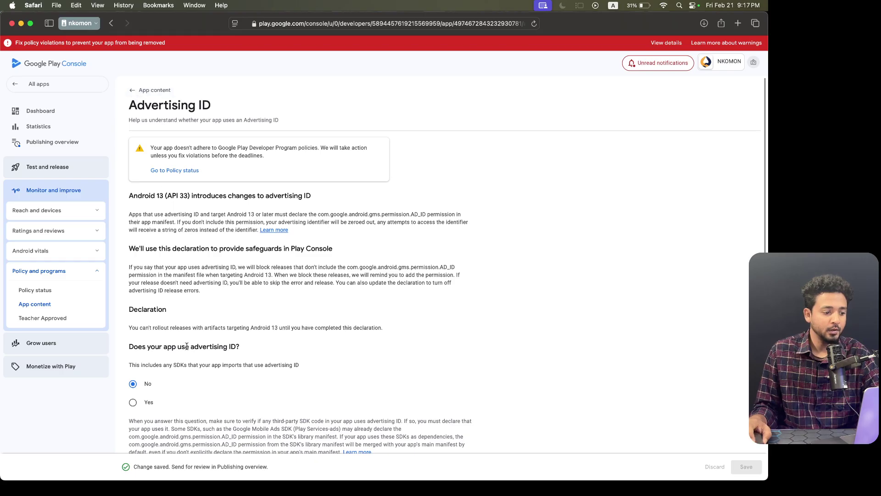
scroll(136, 93, down, 3)
click(134, 339)
scroll(183, 335, down, 5)
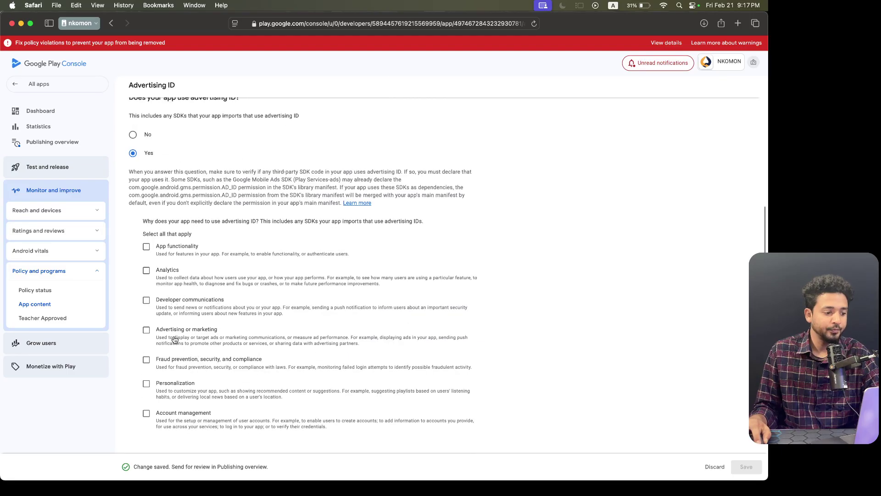
click(174, 340)
click(740, 470)
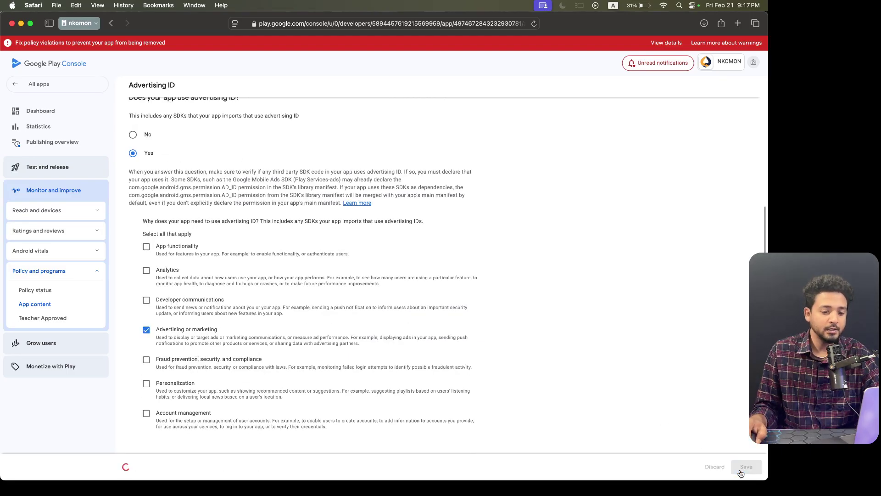
click(380, 274)
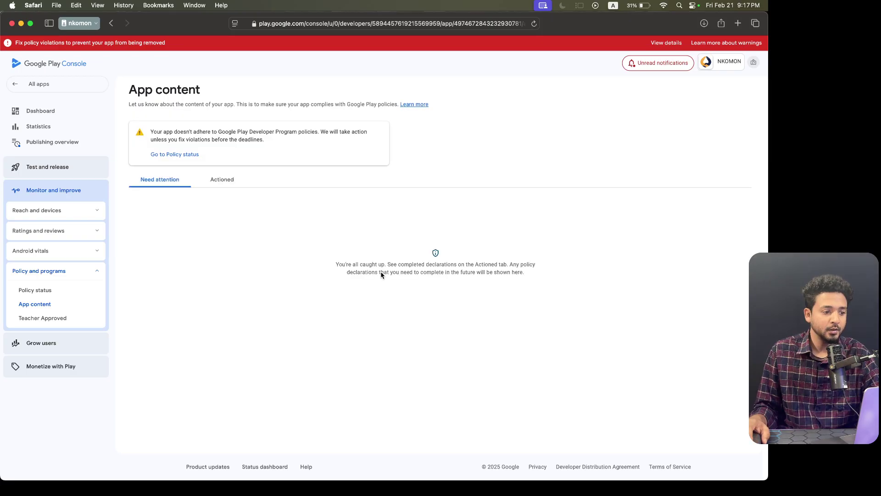
List the actioned declarations and review the Advertising ID declaration's details
click(222, 179)
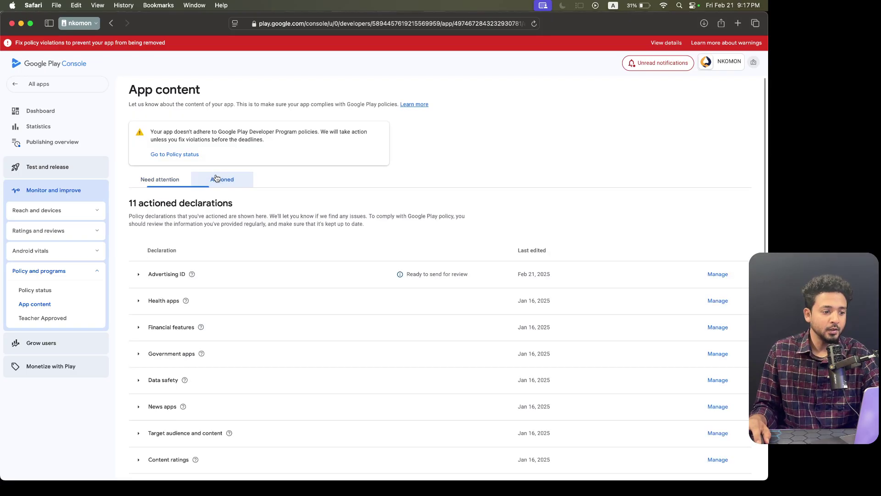
click(455, 278)
click(715, 275)
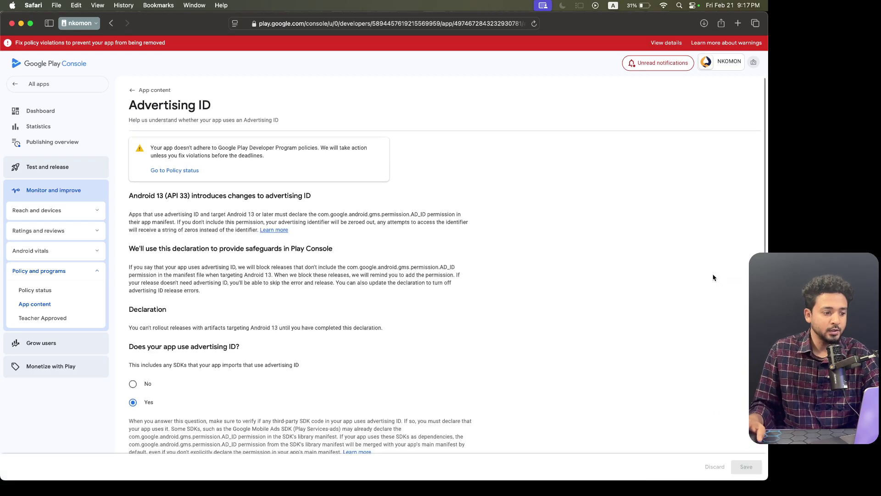
scroll(264, 293, down, 12)
scroll(261, 298, up, 12)
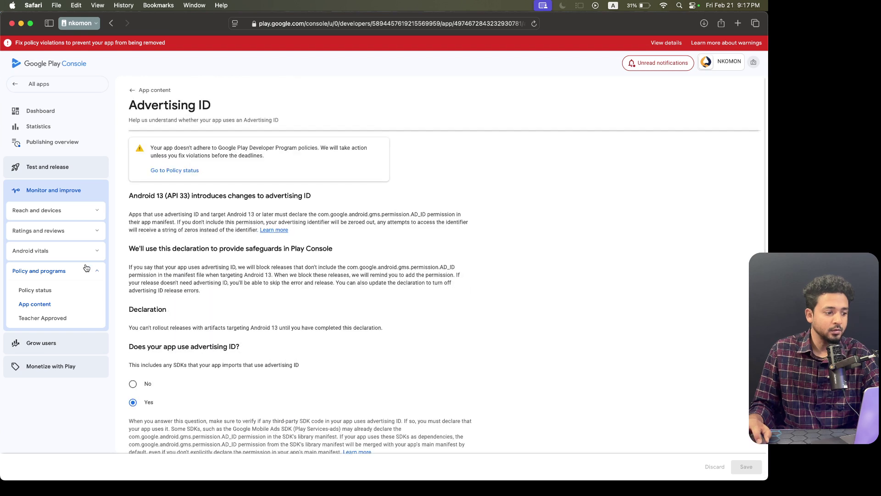
Return to the App content Actioned list and expand the Data safety declaration's details
click(47, 211)
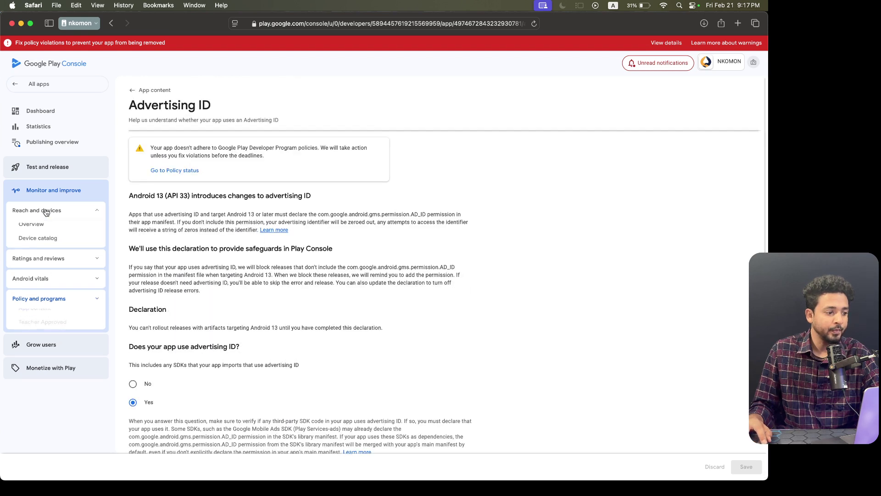
click(44, 303)
click(37, 304)
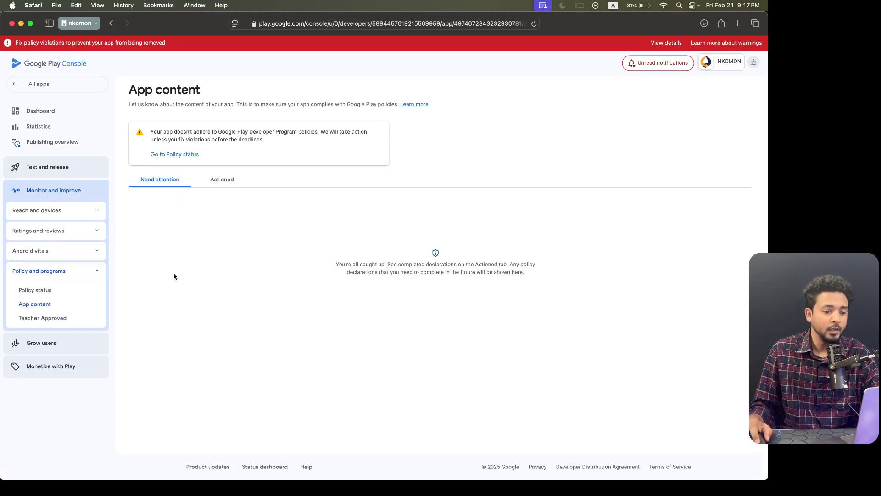
click(222, 179)
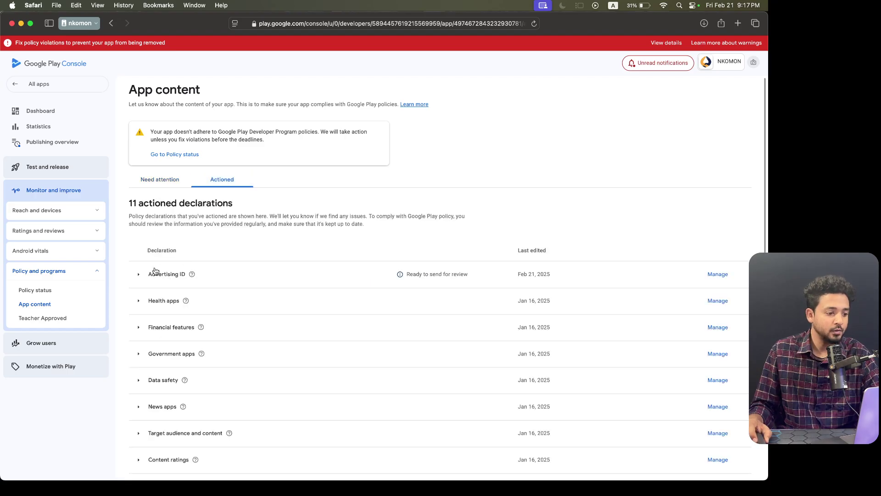
scroll(160, 325, down, 3)
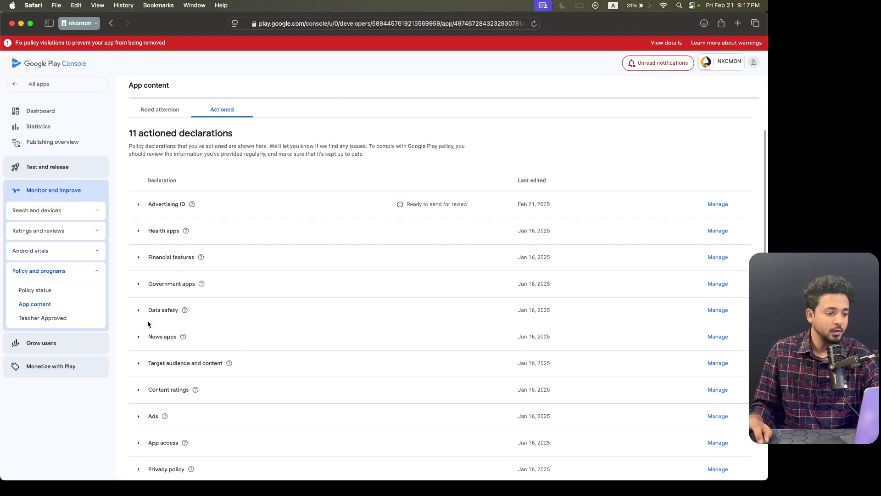
click(138, 310)
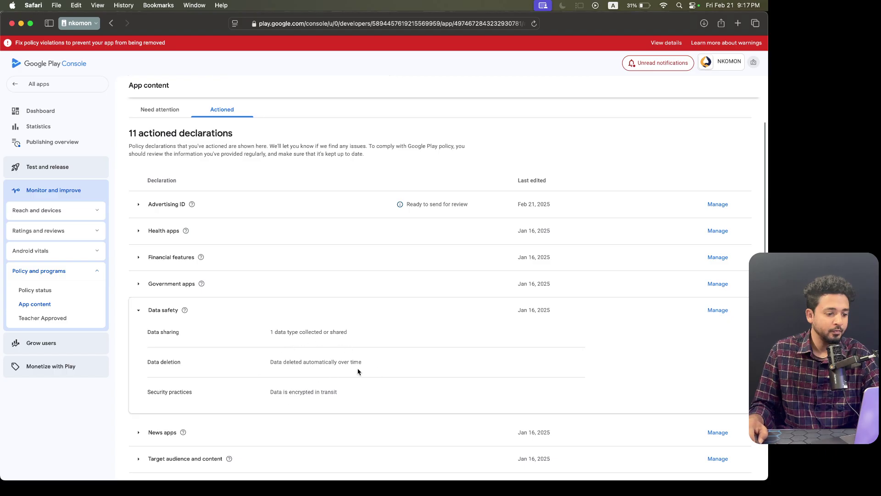
Page through the Data safety form's Data collection, Data types and Data usage steps to Preview
click(717, 311)
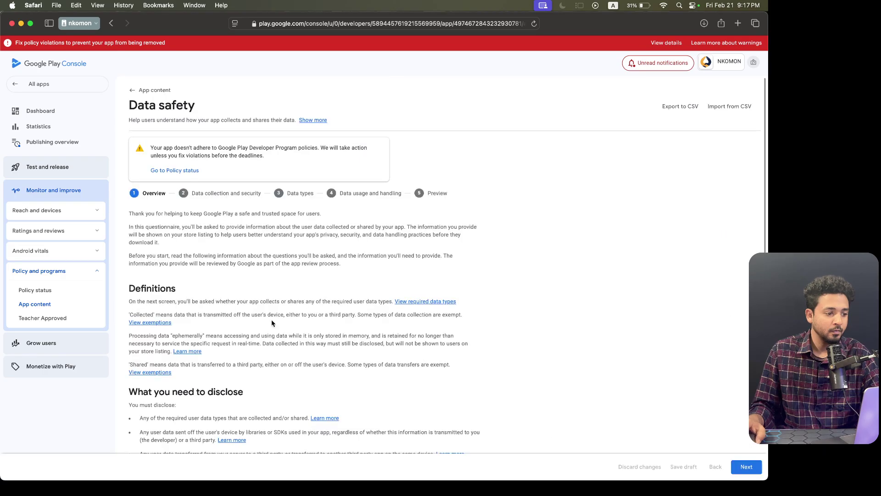
scroll(357, 322, down, 5)
click(744, 466)
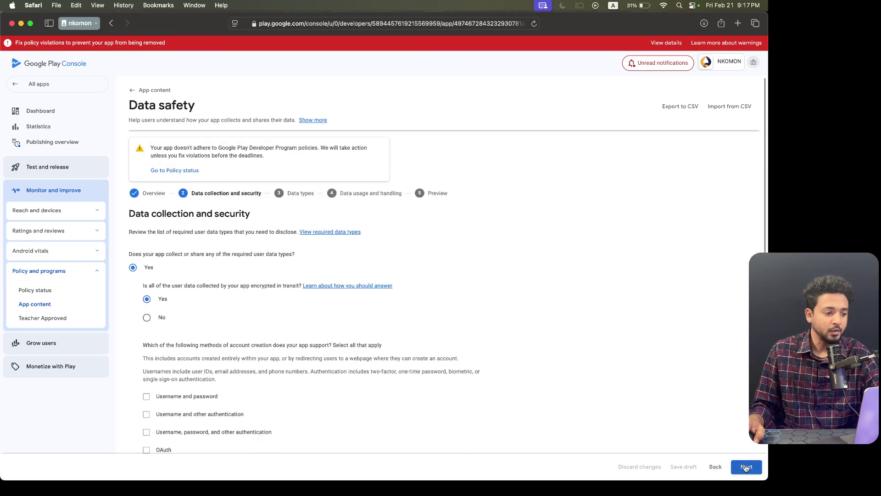
scroll(215, 230, down, 5)
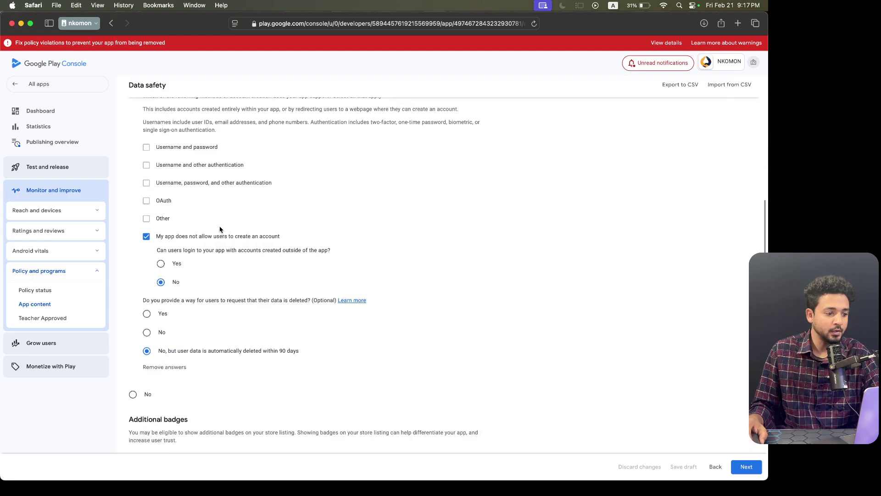
scroll(257, 285, down, 4)
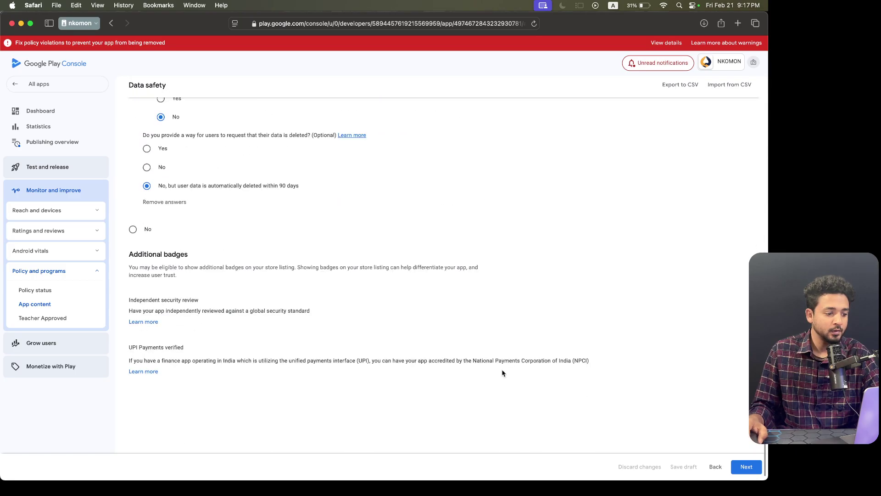
click(746, 466)
scroll(255, 310, down, 5)
scroll(249, 306, down, 7)
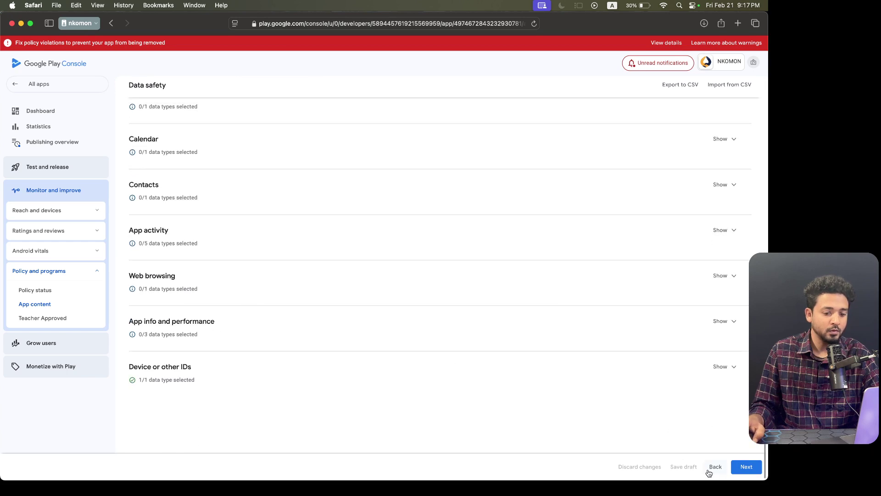
click(751, 468)
click(752, 469)
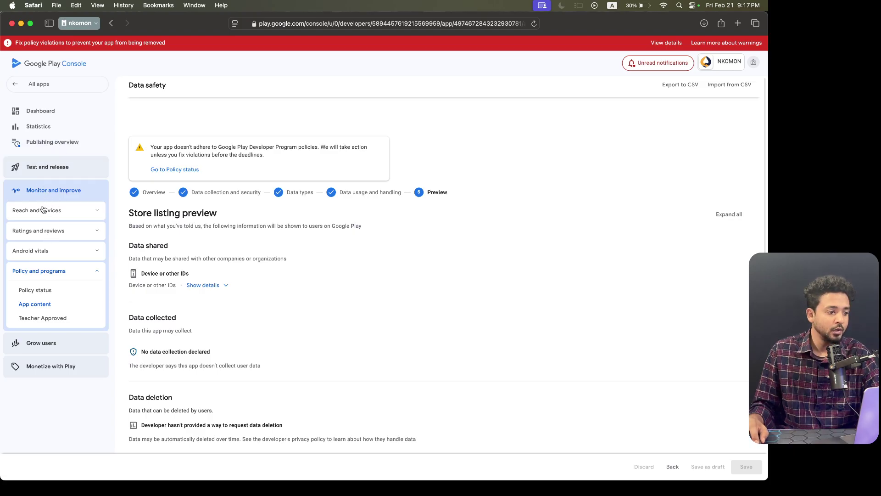
Edit draft production release 24 (21.1.2), ignore the advertising ID error, and save it
click(47, 167)
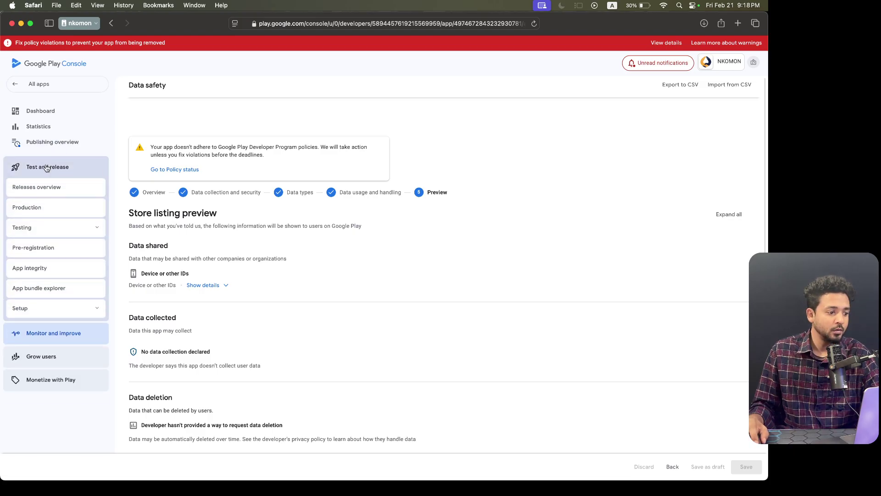
click(33, 207)
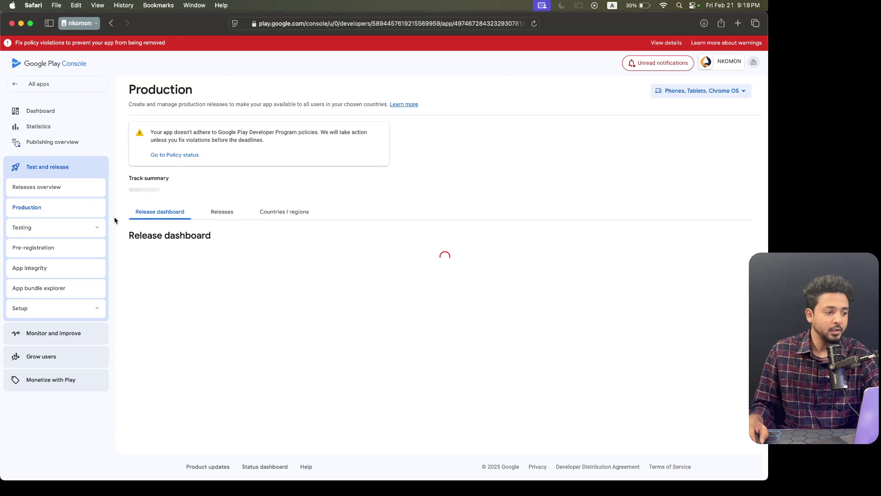
click(224, 214)
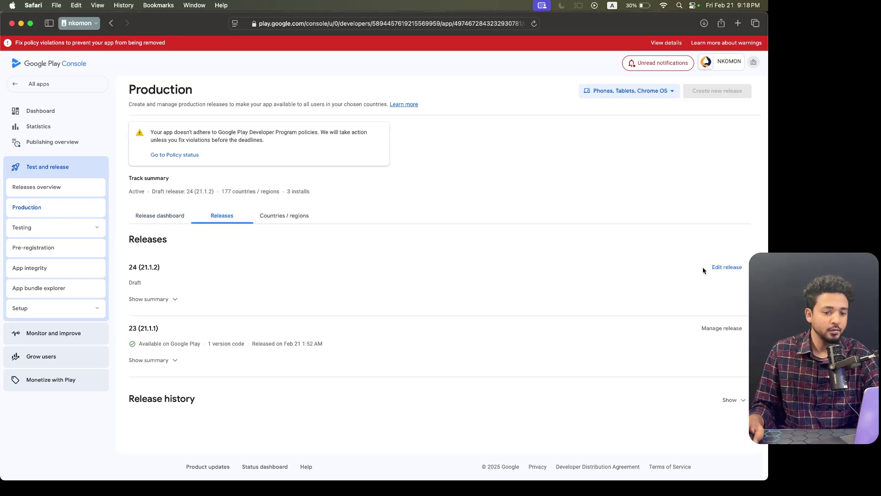
click(726, 267)
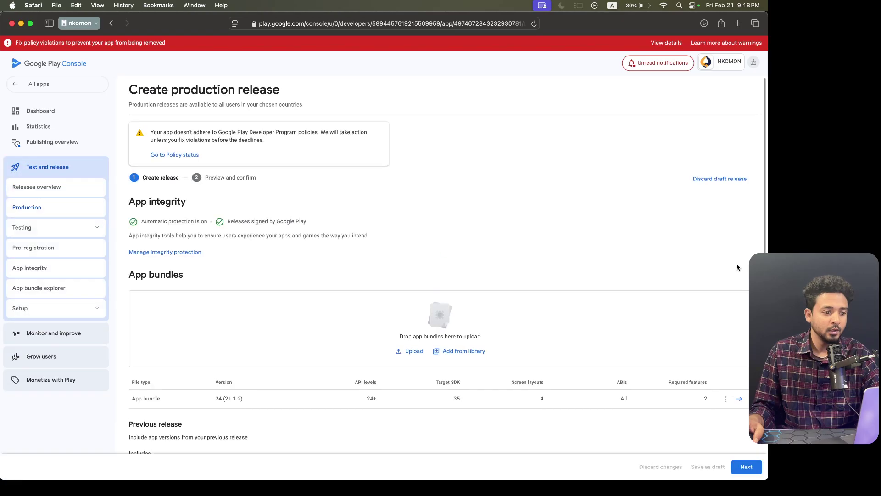
click(746, 466)
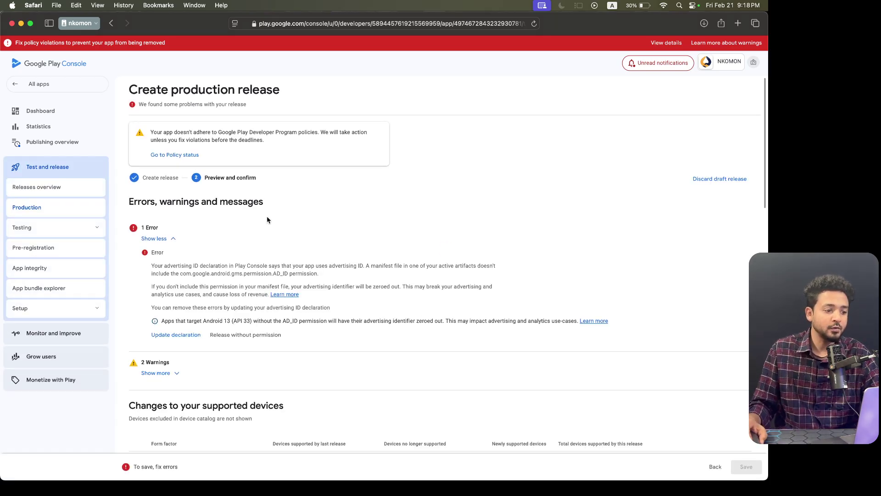
scroll(268, 217, down, 1)
scroll(270, 220, down, 2)
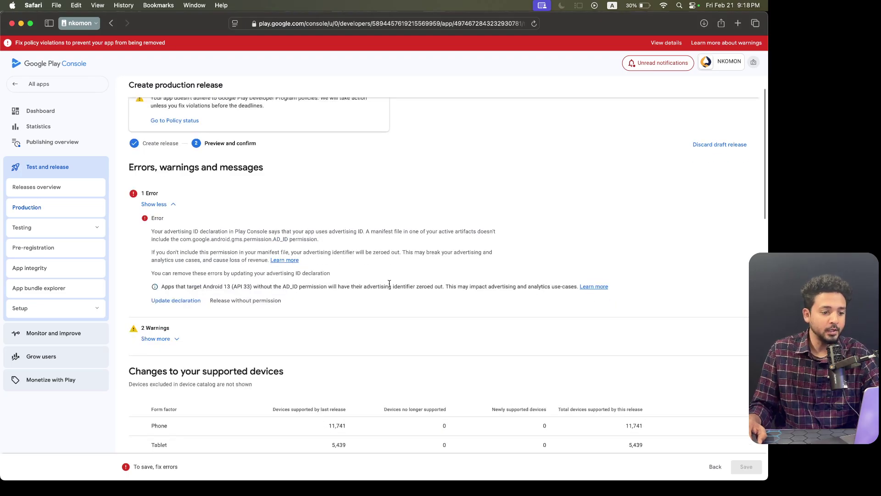
click(256, 303)
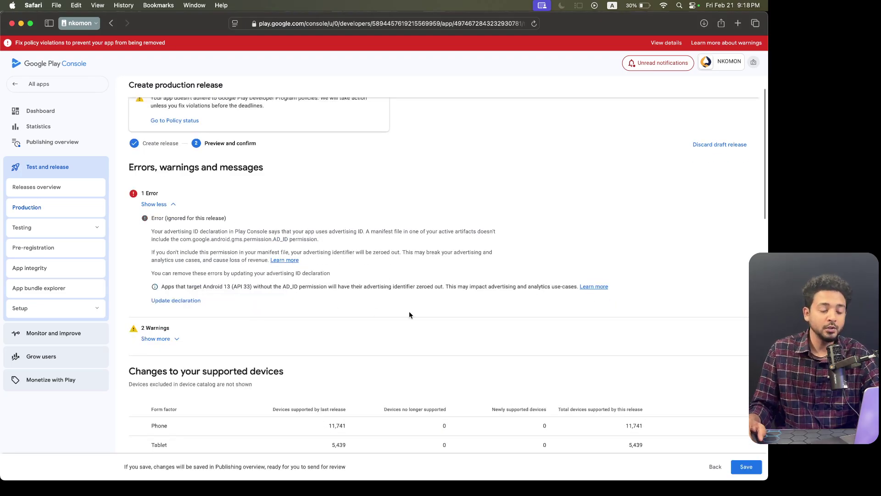
click(746, 466)
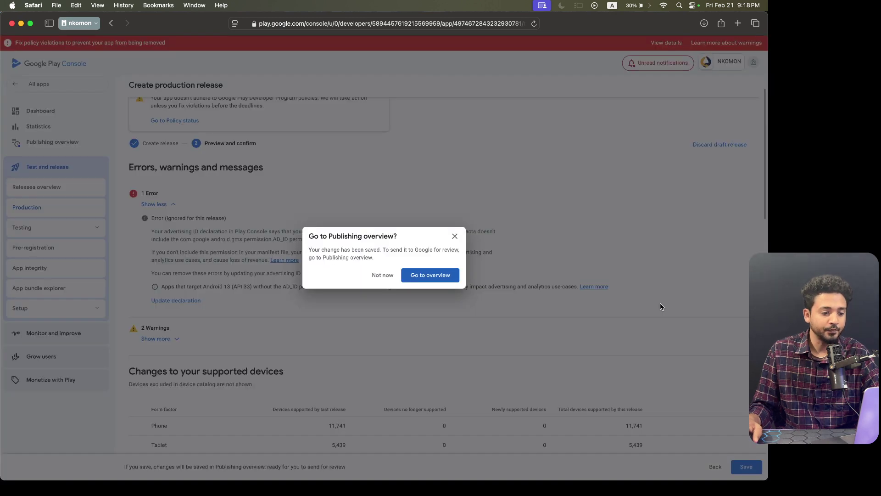
click(432, 274)
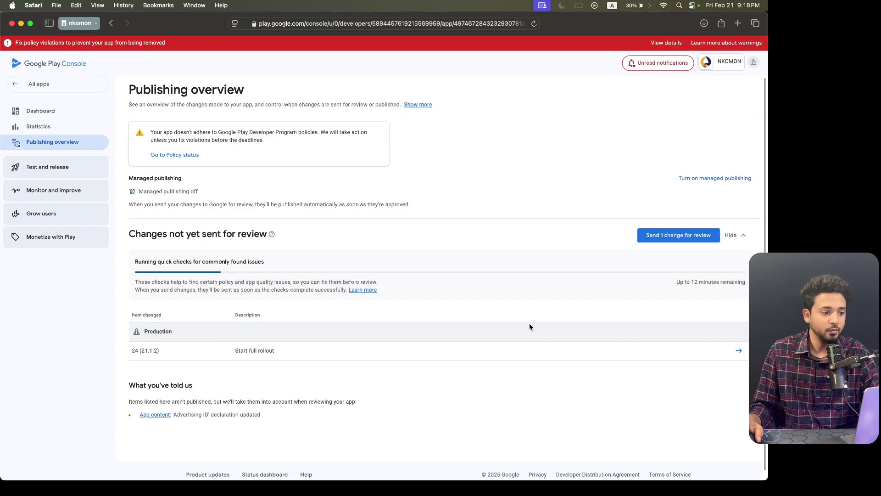
Send the 24 (21.1.2) production change for review and confirm NKOMON shows In review
click(670, 235)
click(419, 298)
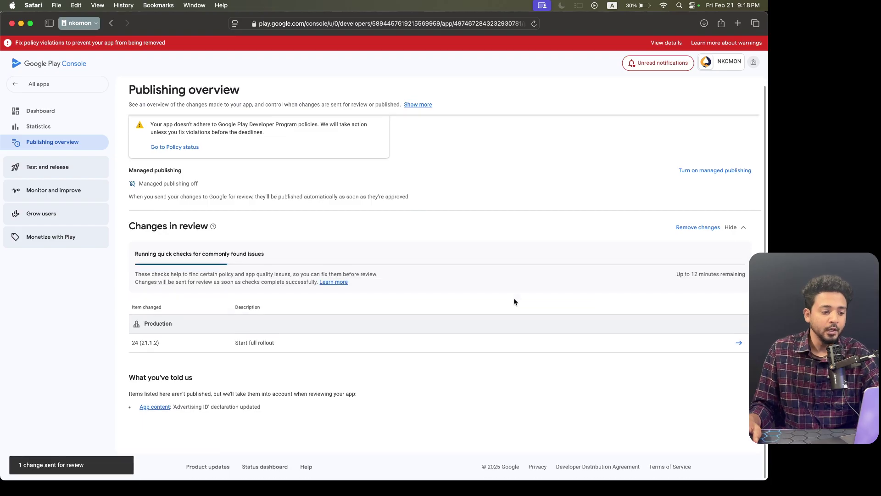
click(35, 82)
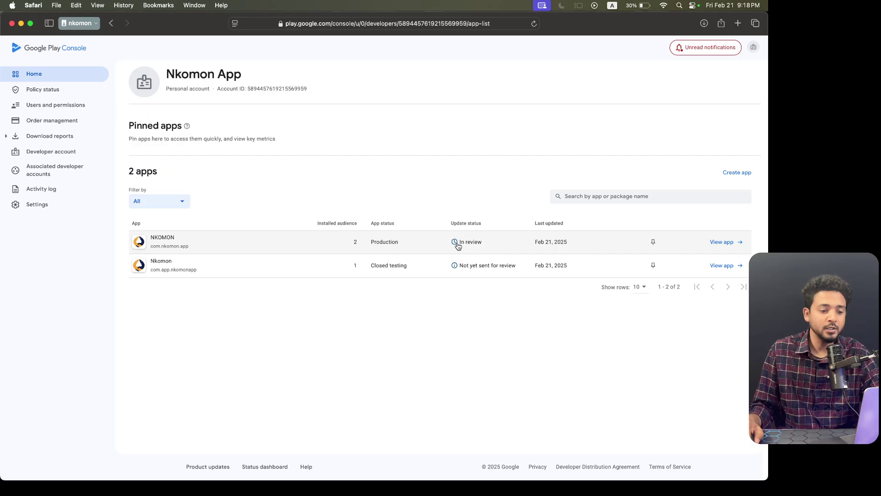
drag(483, 243, 448, 239)
click(461, 174)
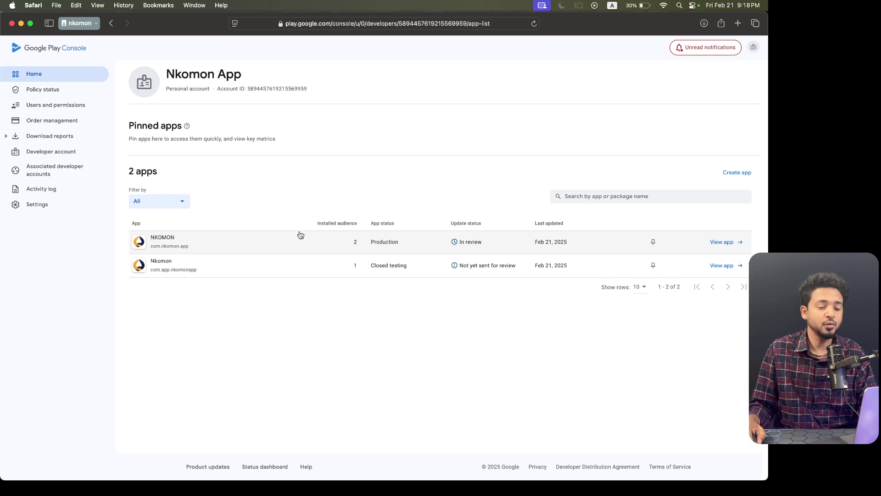
Promote NKOMON's internal testing release 23 (21.1.1) to Production
click(250, 243)
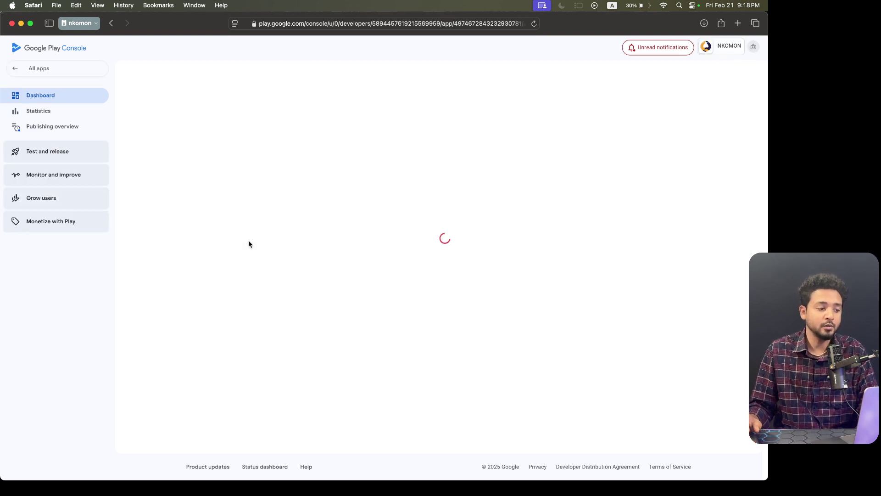
click(51, 176)
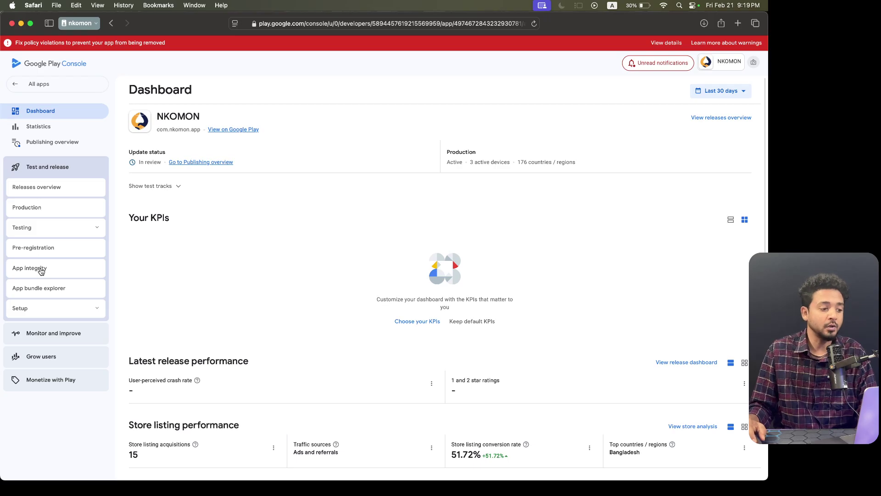
click(25, 233)
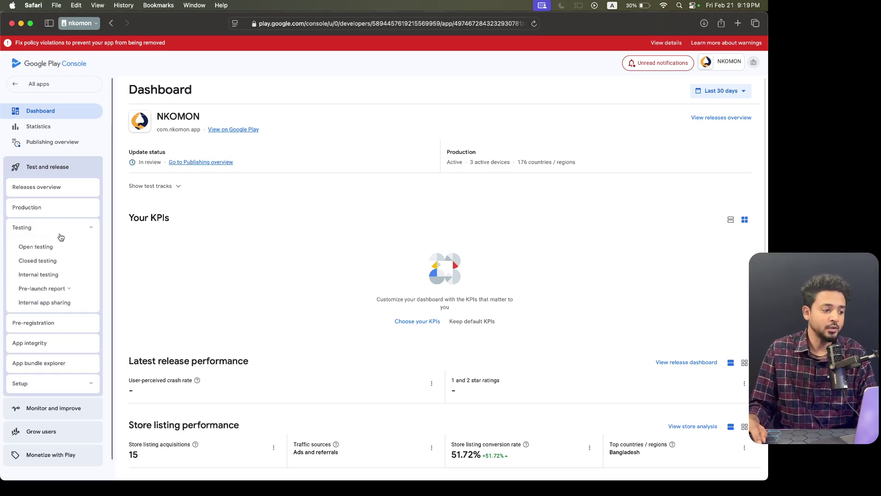
click(43, 276)
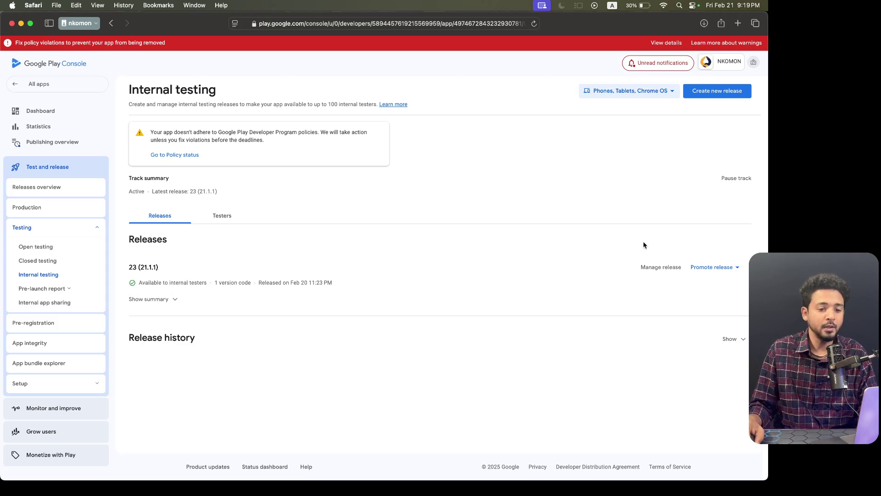
click(705, 267)
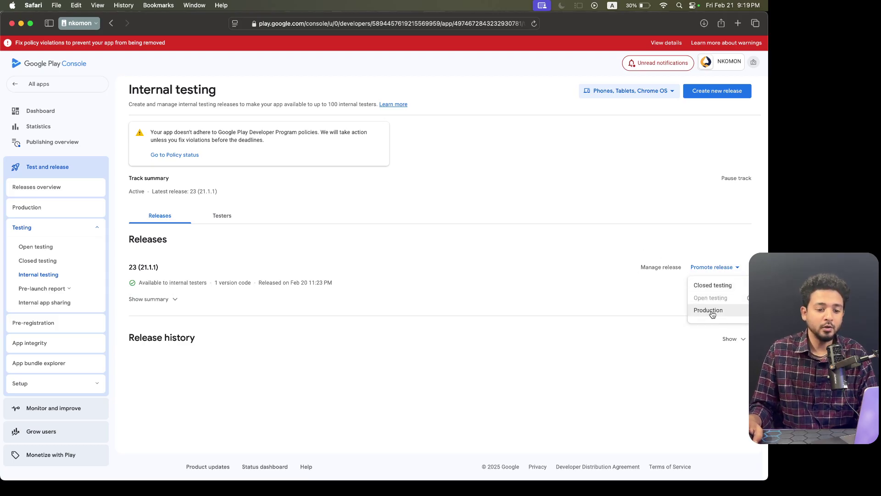
click(710, 311)
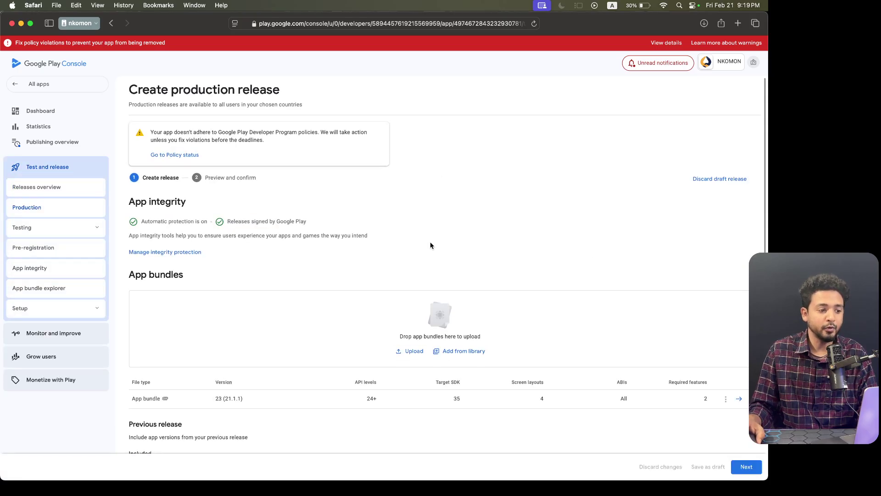
scroll(431, 243, down, 4)
scroll(500, 296, up, 1)
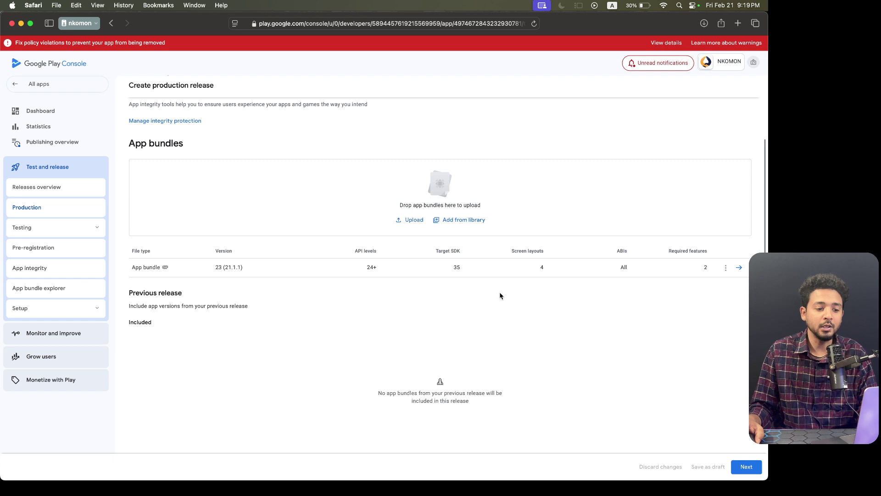
scroll(500, 295, up, 4)
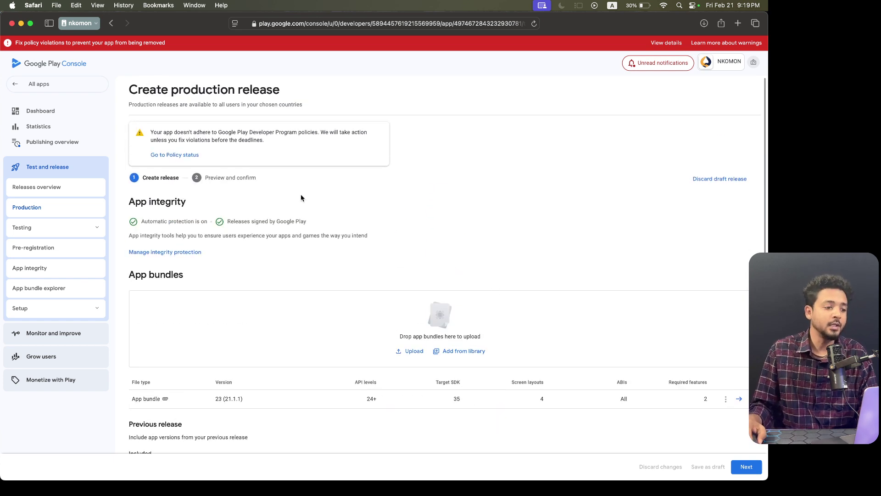